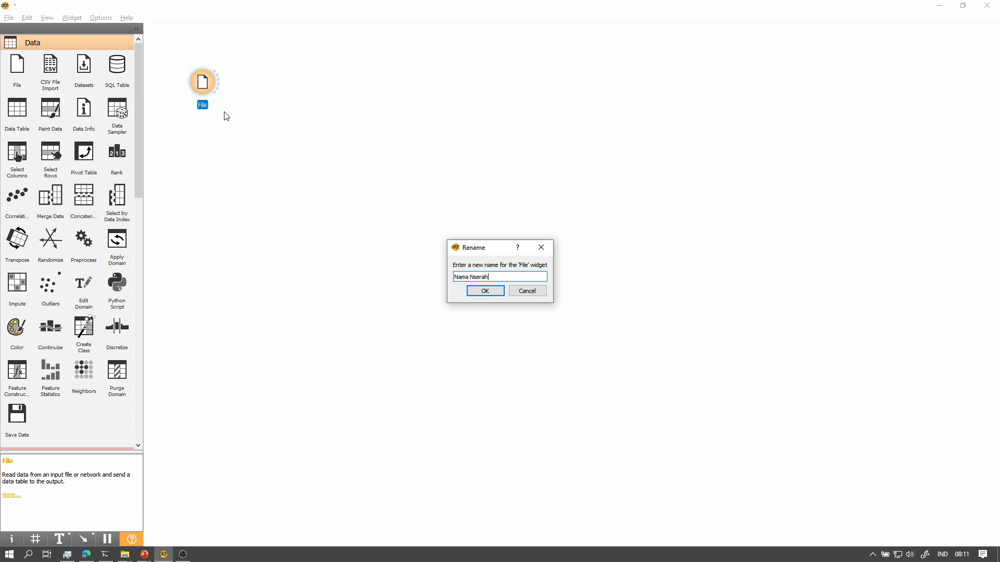
Step: Rename the File widget on the canvas as Nama Daerah
key("Return")
left_click(221, 99)
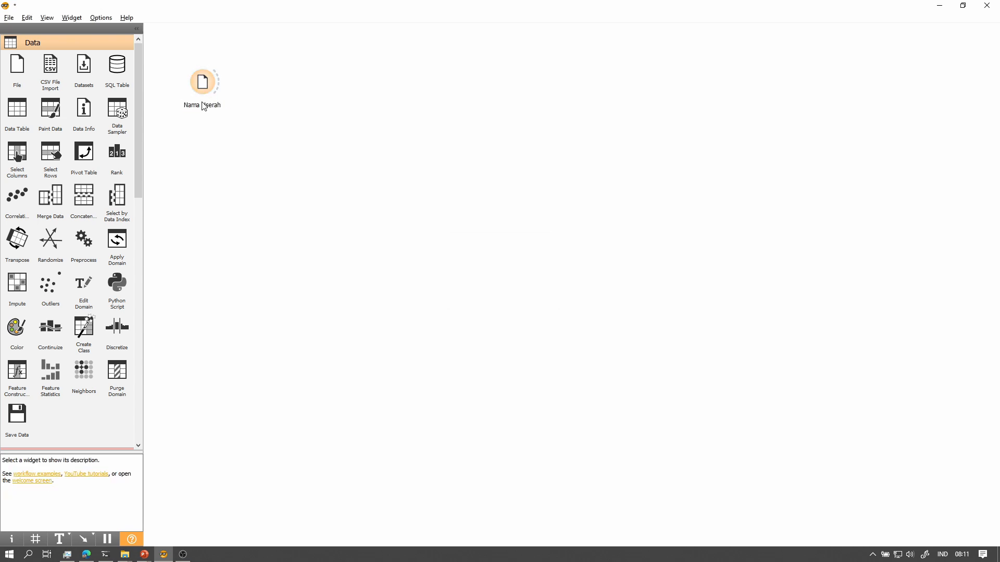
right_click(207, 84)
right_click(203, 87)
left_click(230, 110)
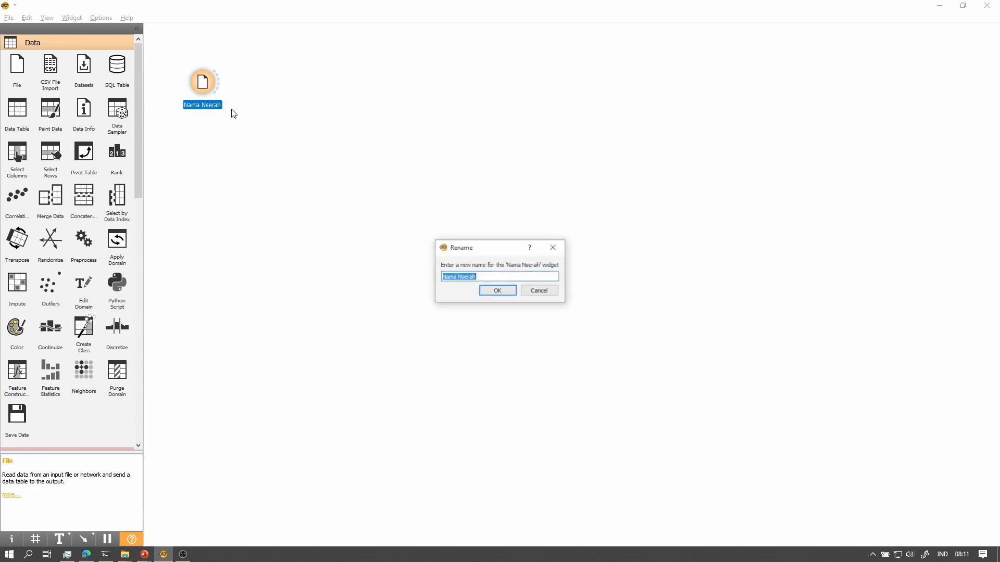
left_click(464, 277)
key("BackSpace")
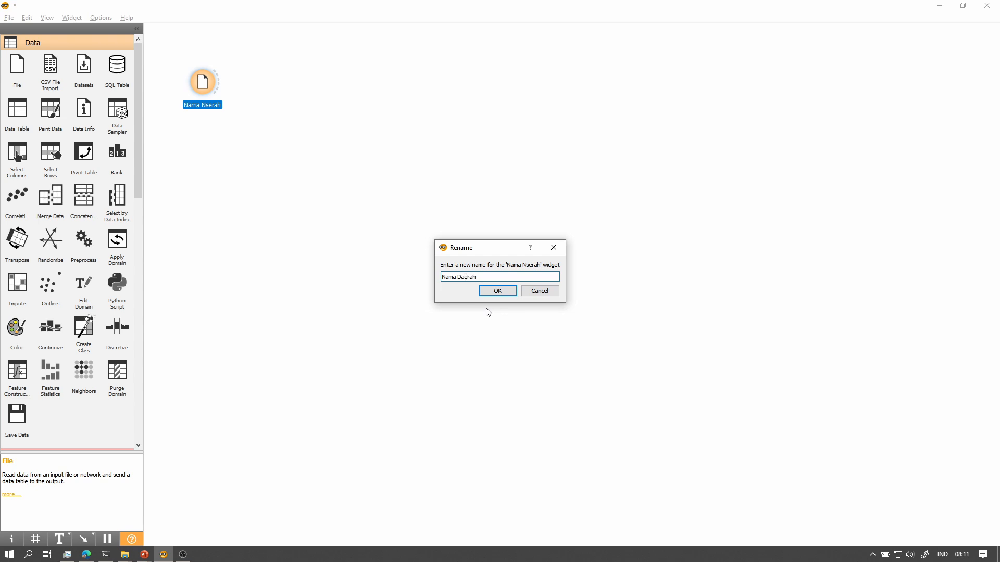
key("Return")
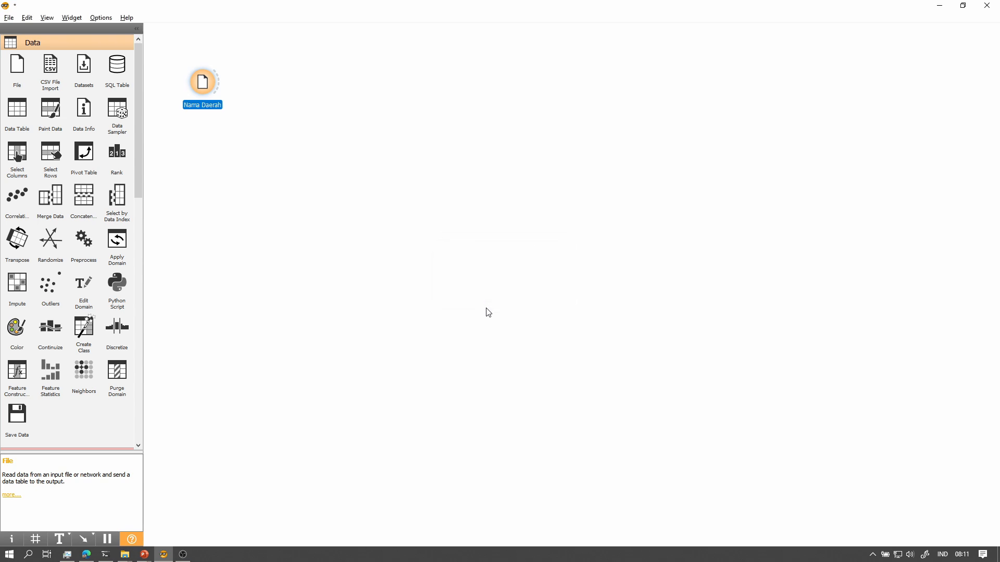
Step: Load daftar-nama-daerah.csv as the source file of the Nama Daerah widget
double_click(213, 84)
left_click(455, 175)
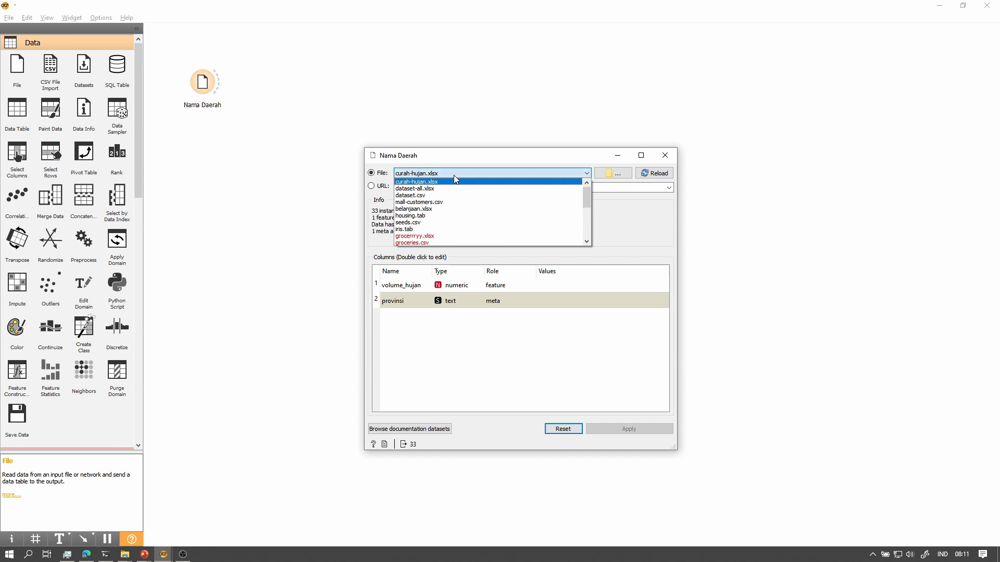
scroll(457, 199, "down", 2)
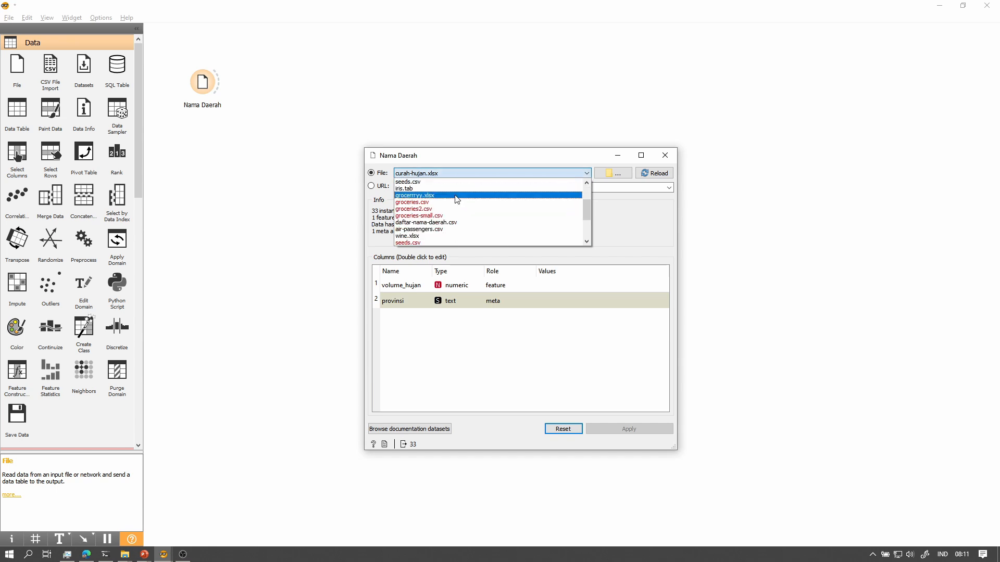
left_click(452, 222)
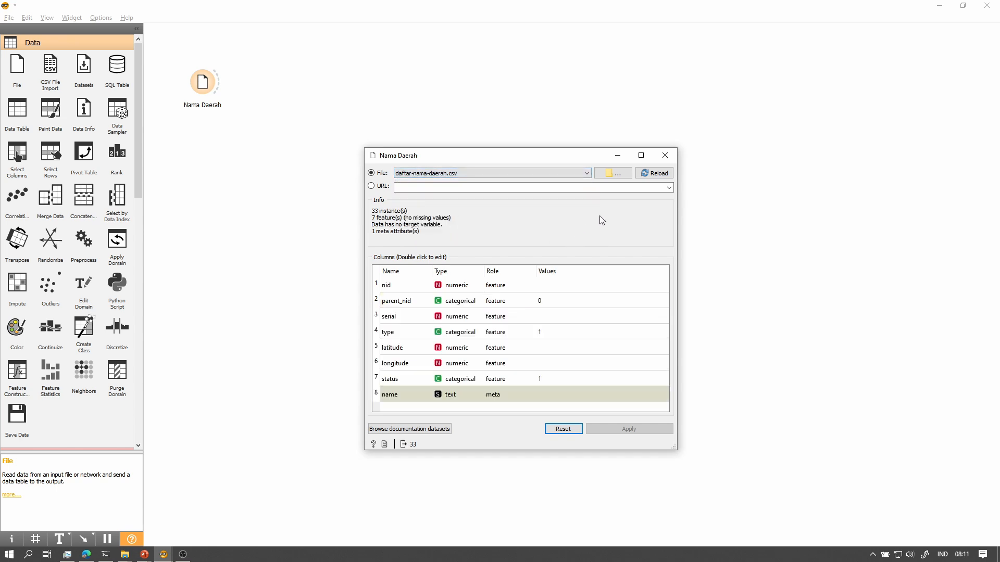
left_click(665, 155)
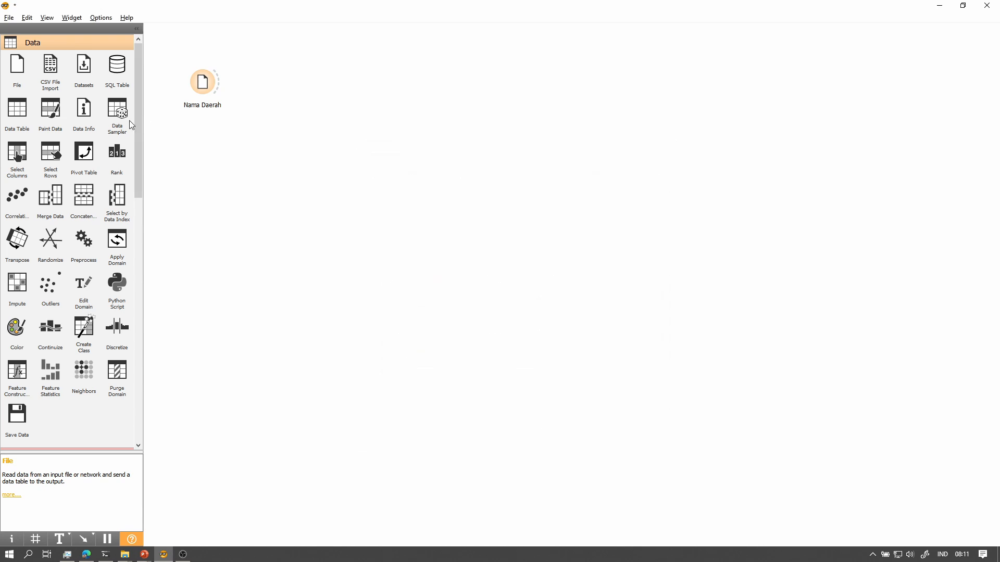
Step: Add a second File widget below Nama Daerah and rename it as Curah Hujan
left_click(17, 66)
left_click_drag(280, 86, 202, 153)
key("F2")
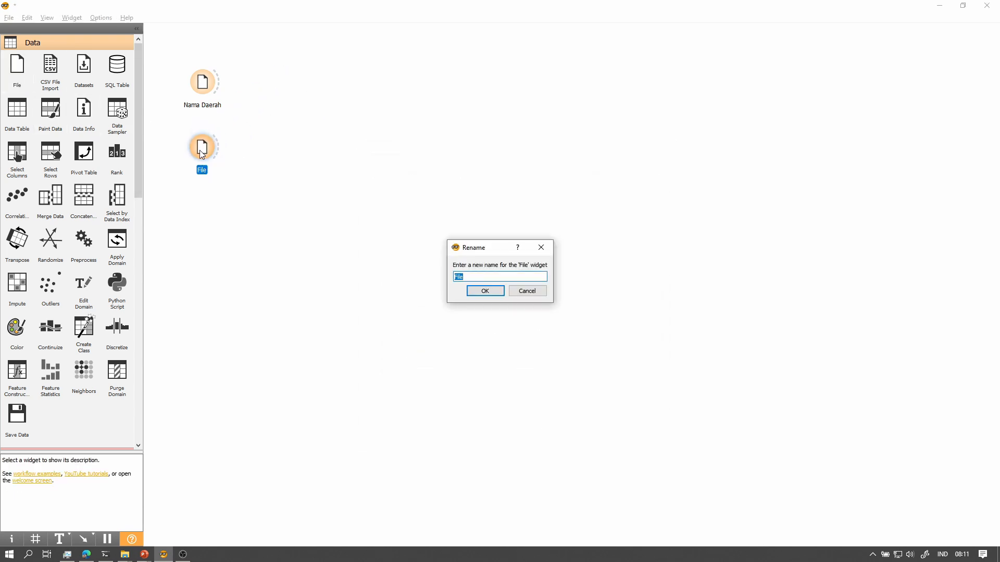
type("Curah Hujan")
key("Return")
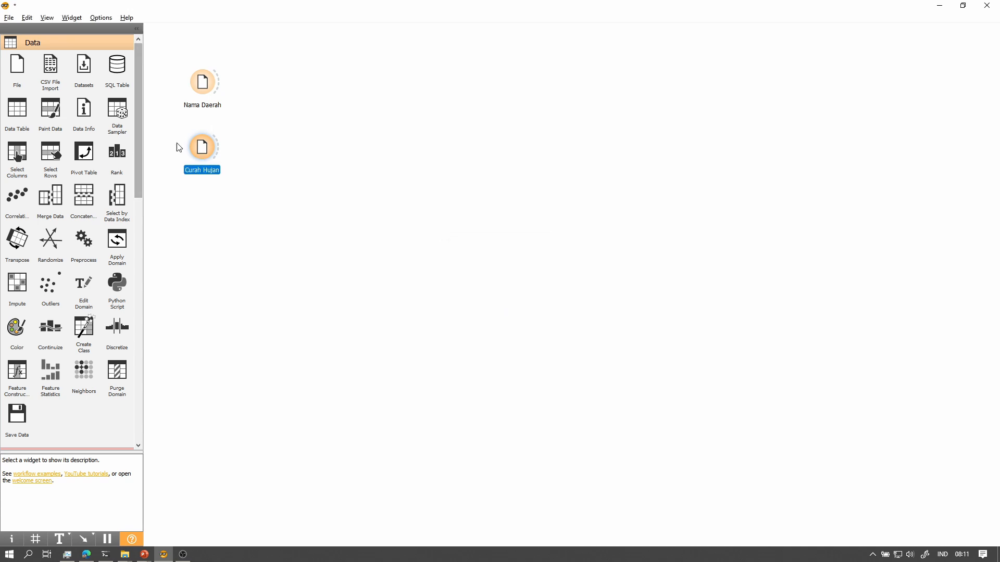
Step: Compare the columns, types and roles of curah-hujan.xlsx and daftar-nama-daerah.csv in the two File widgets
double_click(204, 148)
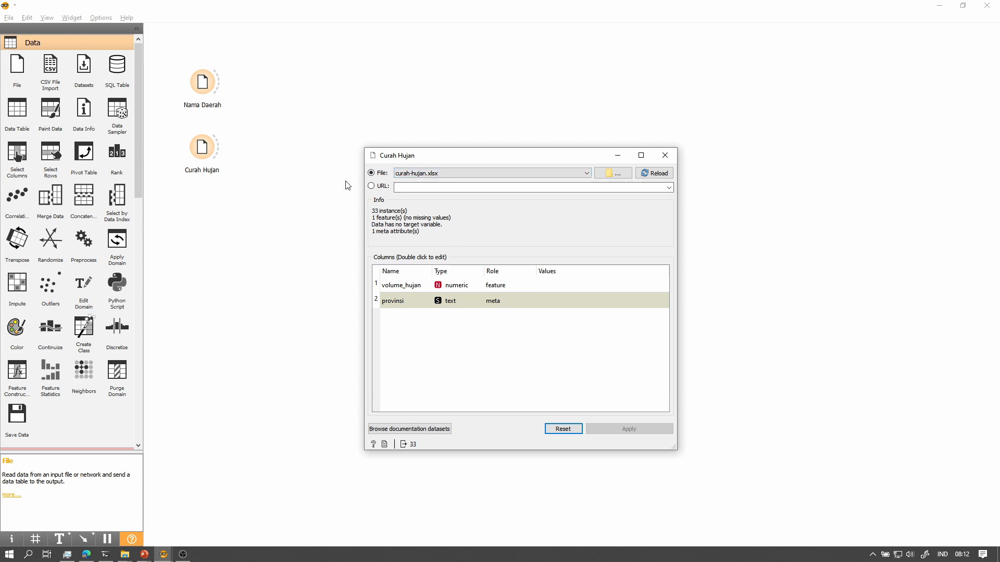
left_click_drag(395, 159, 231, 179)
key("Escape")
double_click(208, 83)
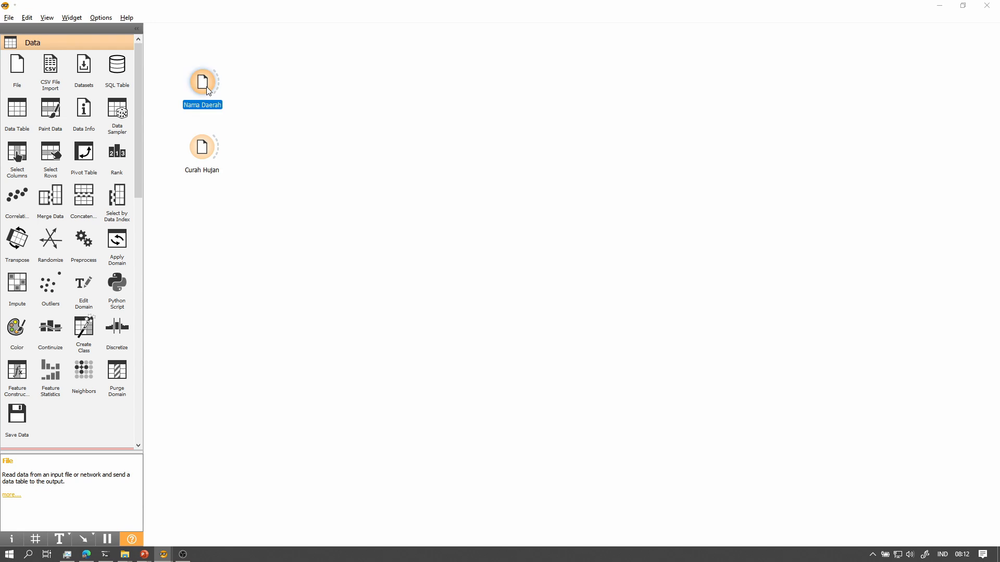
mouse_move(179, 556)
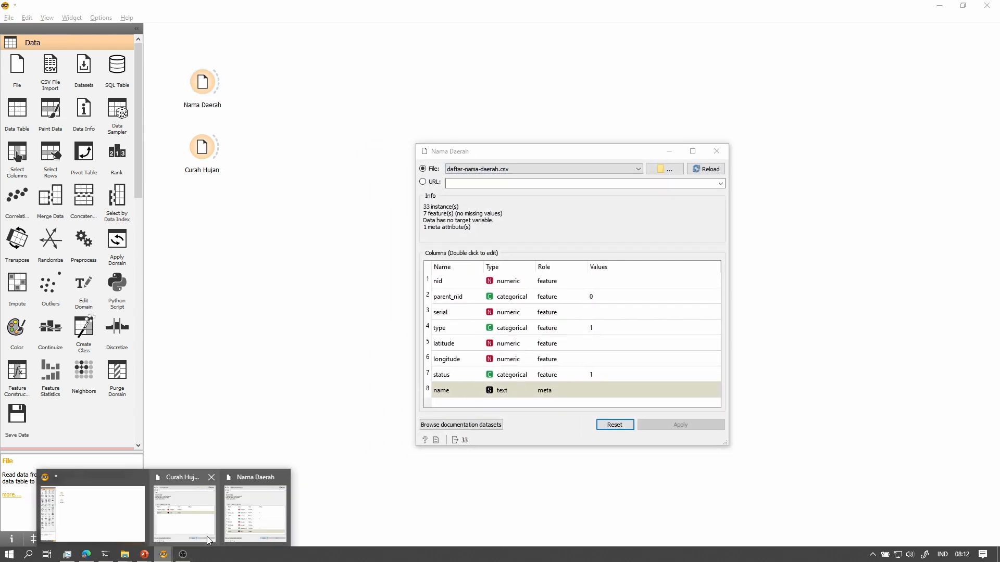
left_click(193, 510)
left_click(602, 182)
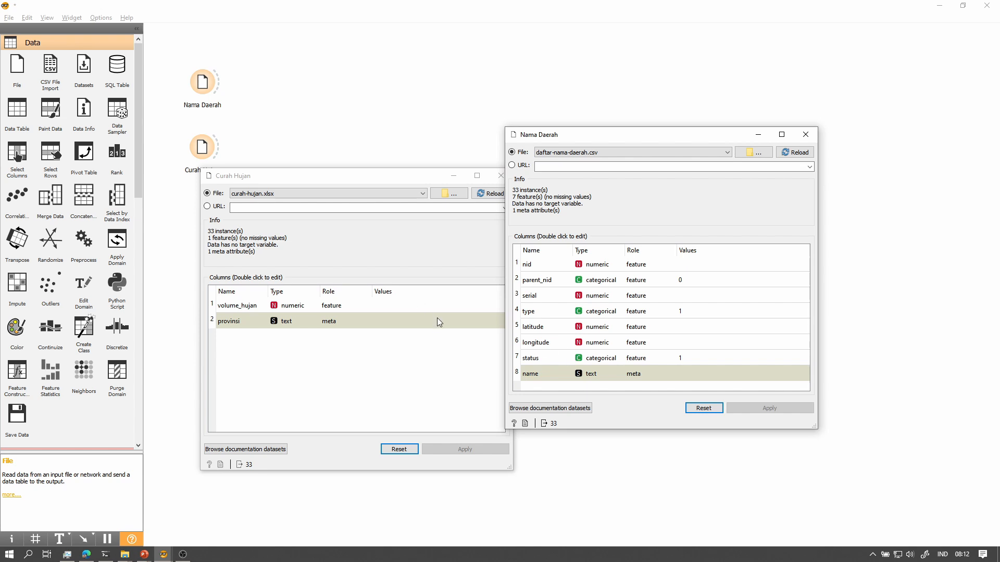
left_click(484, 245)
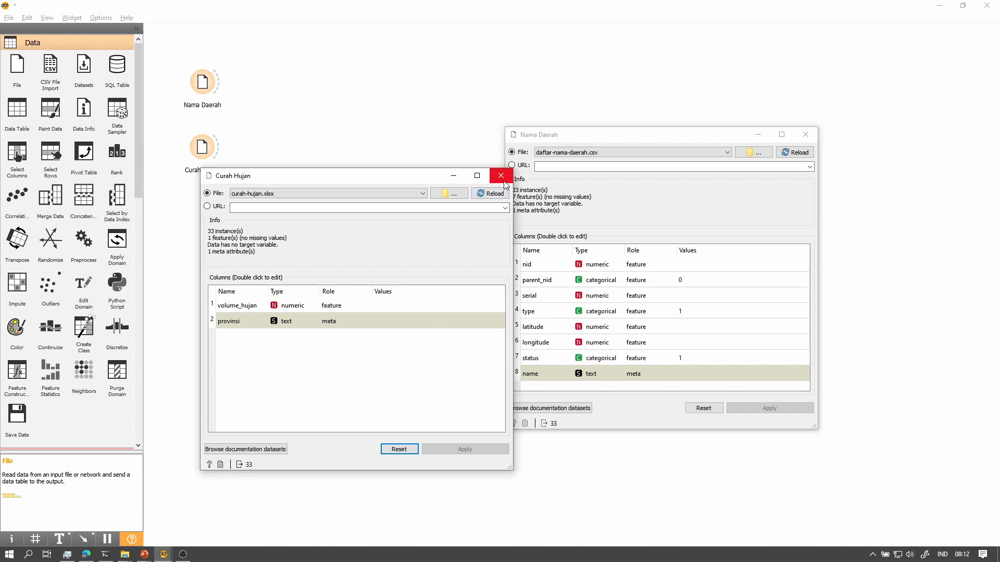
left_click(501, 176)
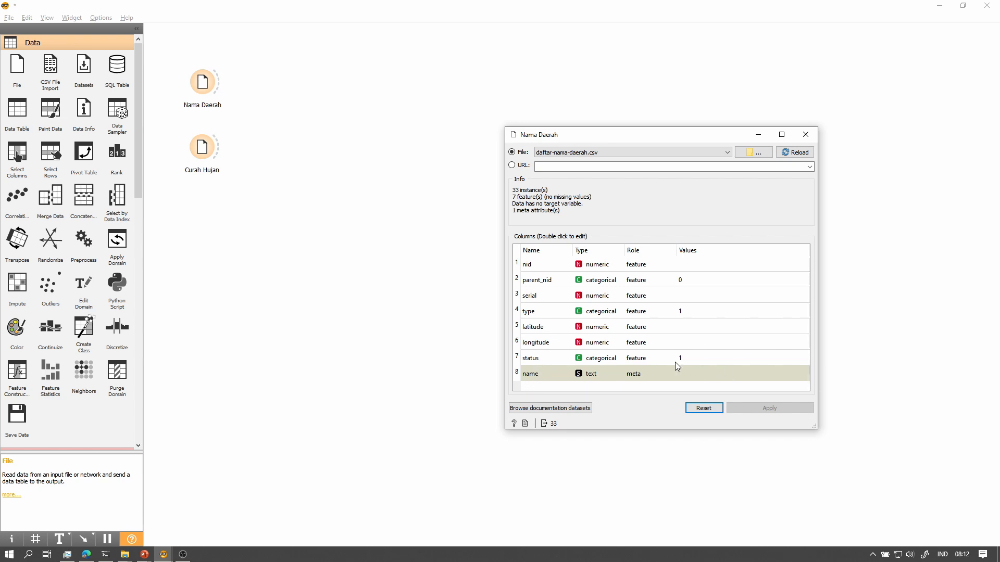
left_click(806, 134)
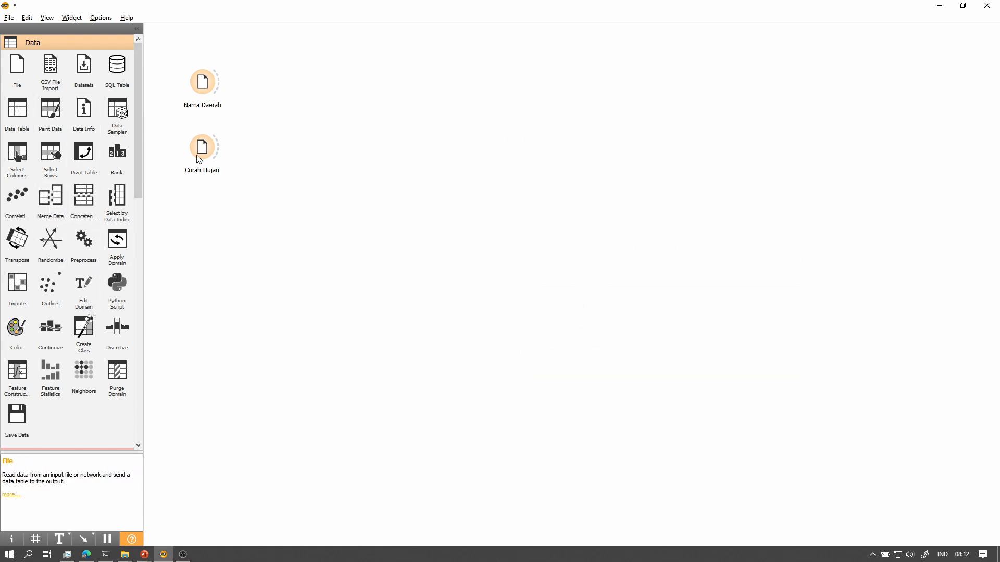
double_click(208, 94)
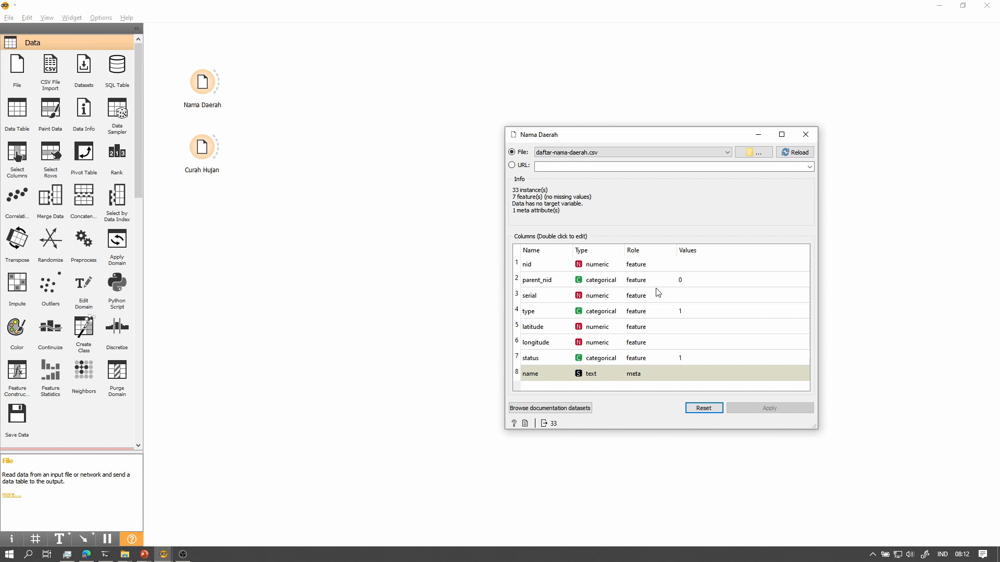
left_click(805, 134)
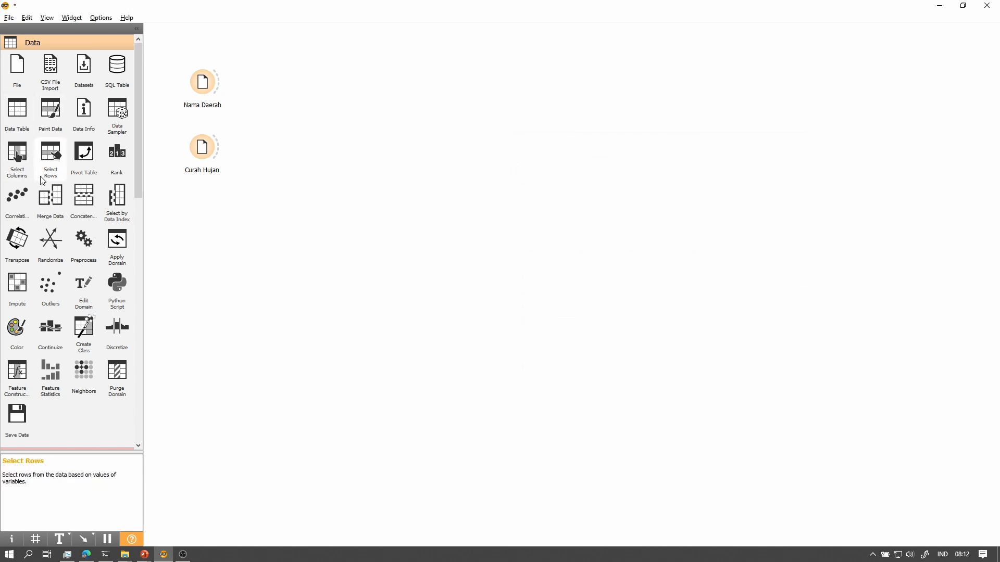
Step: Add a Select Columns widget beside Nama Daerah and connect the two
scroll(78, 281, "down", 1)
scroll(90, 321, "up", 1)
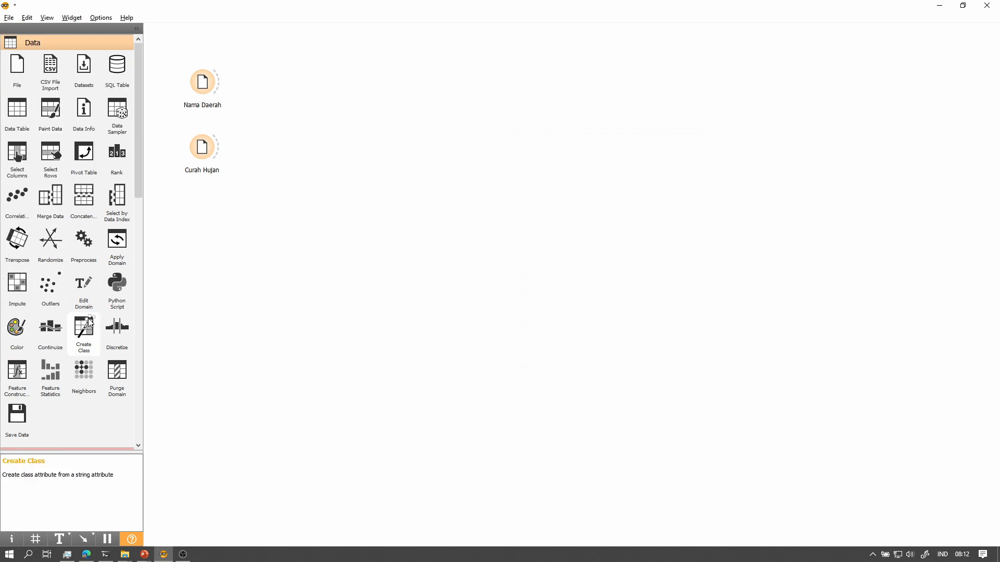
left_click(19, 159)
left_click_drag(227, 88, 263, 83)
Step: Review which variables Select Columns keeps as features and meta attributes and which ones it leaves out
double_click(266, 83)
left_click(528, 136)
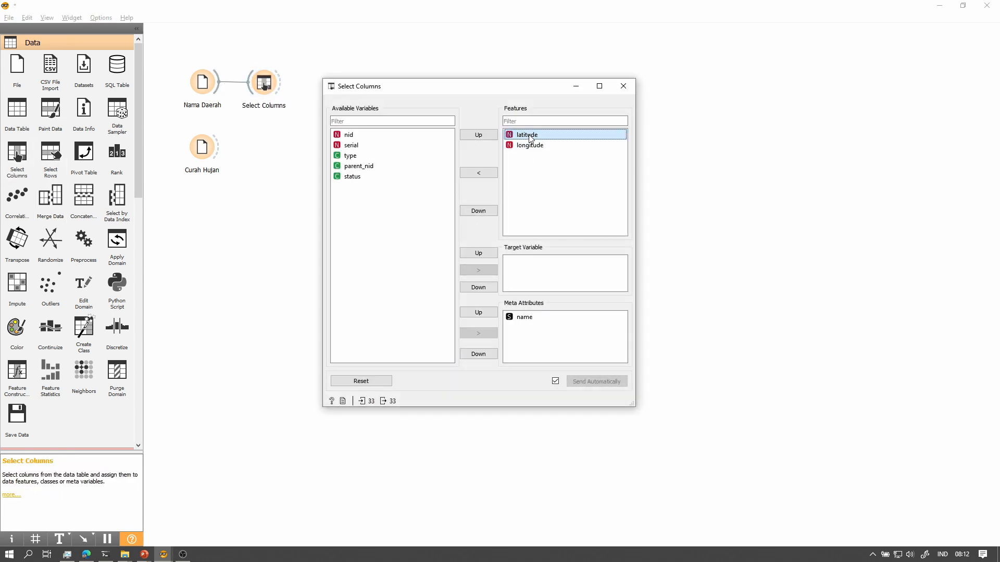
left_click(530, 146)
left_click(541, 317)
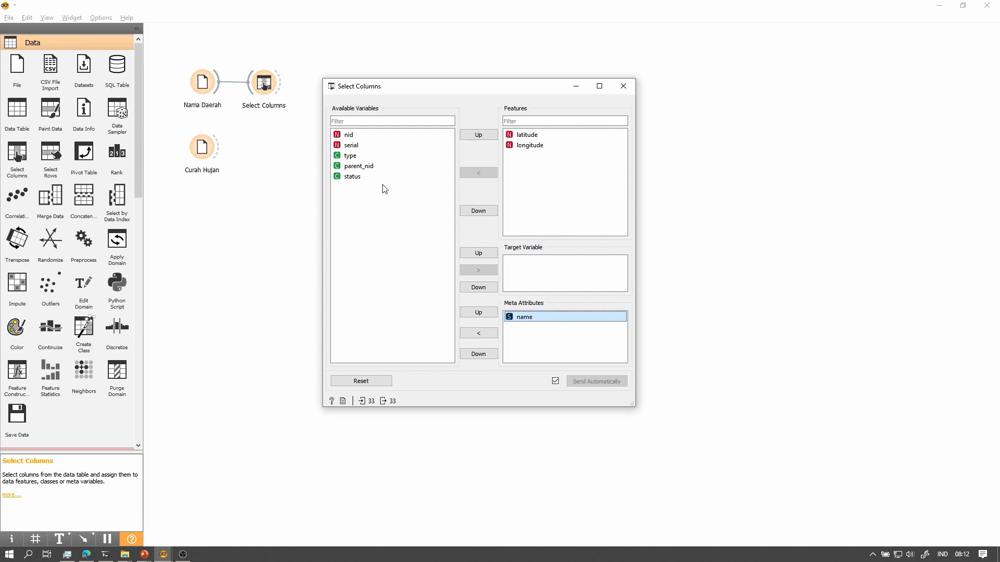
left_click_drag(383, 187, 363, 121)
left_click(411, 203)
left_click(622, 86)
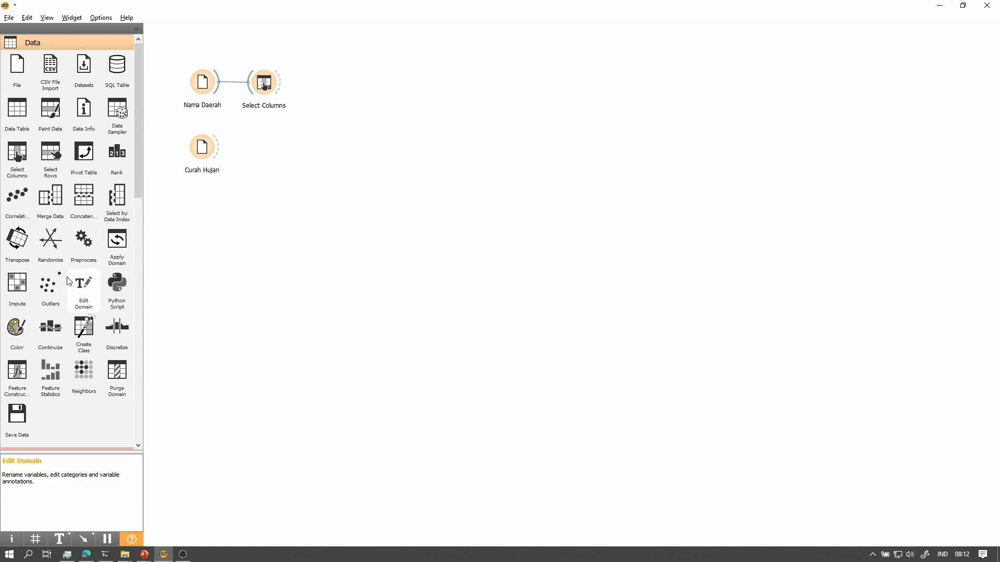
Step: Add Distances and Hierarchical Clustering widgets and place them in the same row as Curah Hujan
scroll(69, 281, "down", 15)
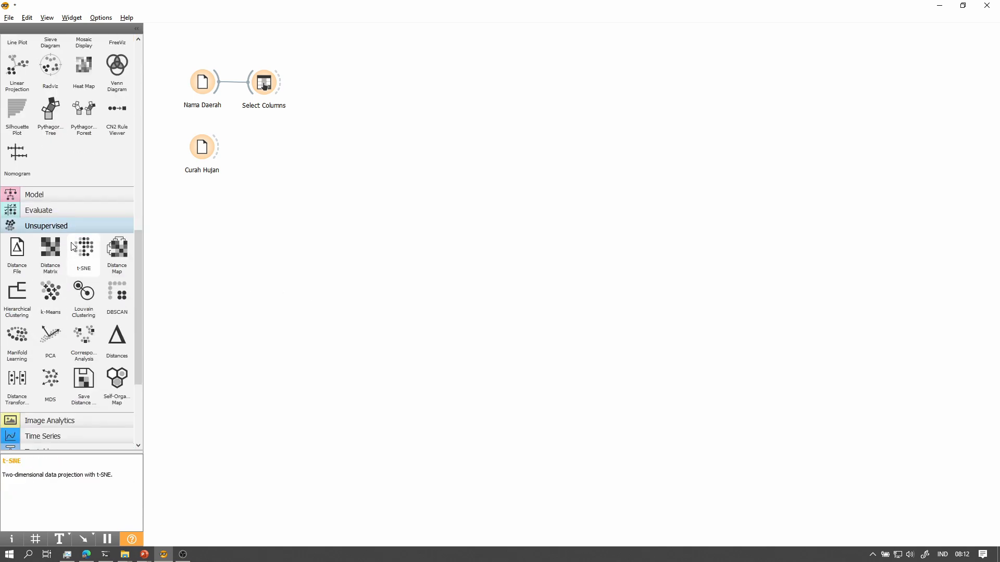
left_click(122, 346)
left_click(18, 302)
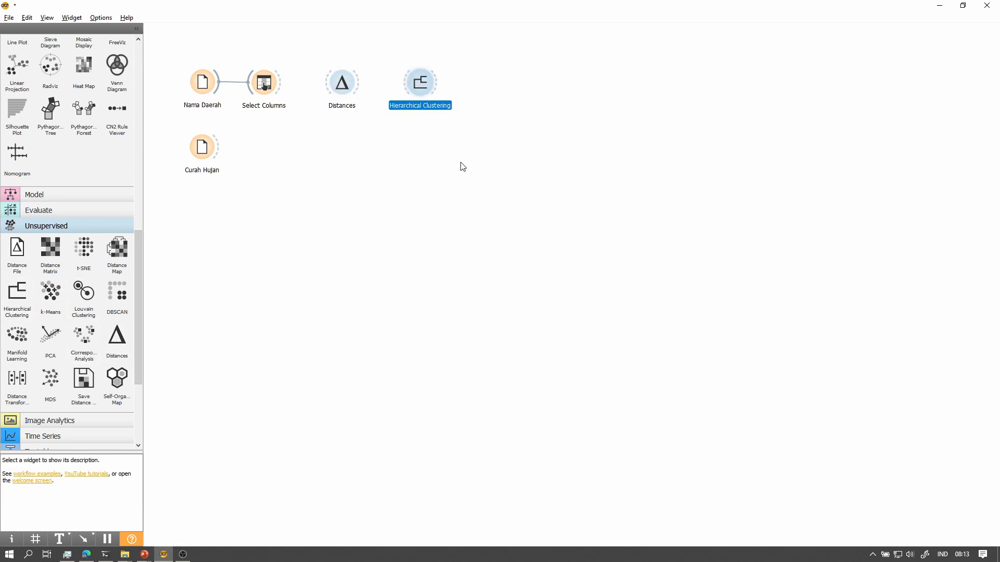
left_click_drag(465, 135, 317, 154)
left_click(319, 186)
Step: Link Curah Hujan to Distances and Distances to Hierarchical Clustering, aligning Curah Hujan and Select Columns with the Distances widget
double_click(316, 154)
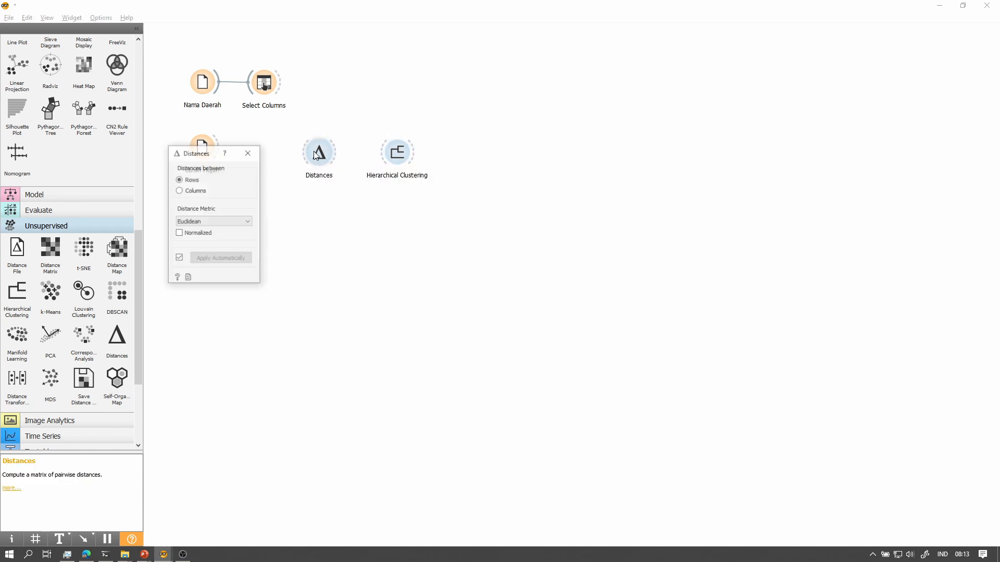
left_click(248, 153)
left_click_drag(218, 149, 395, 152)
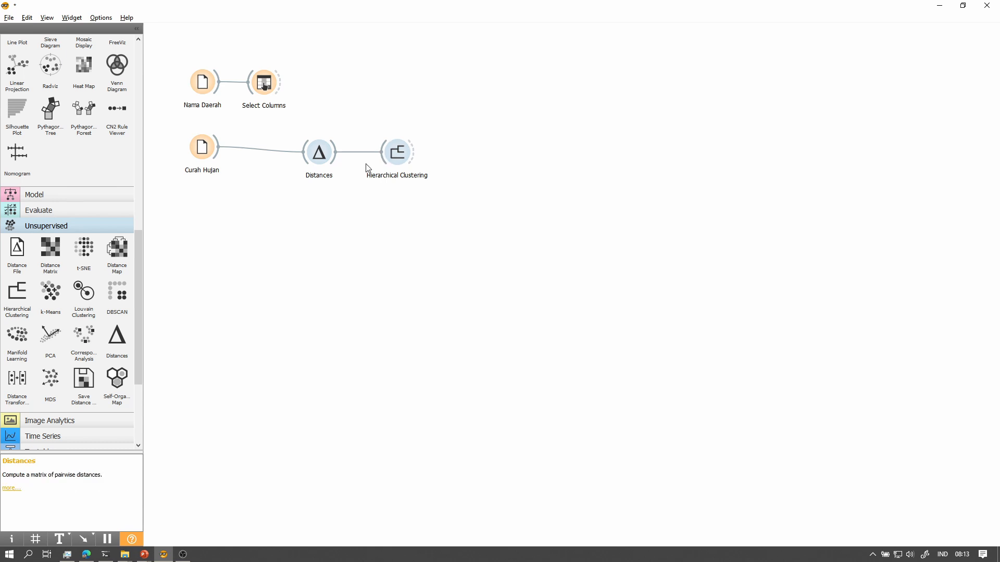
left_click(204, 151)
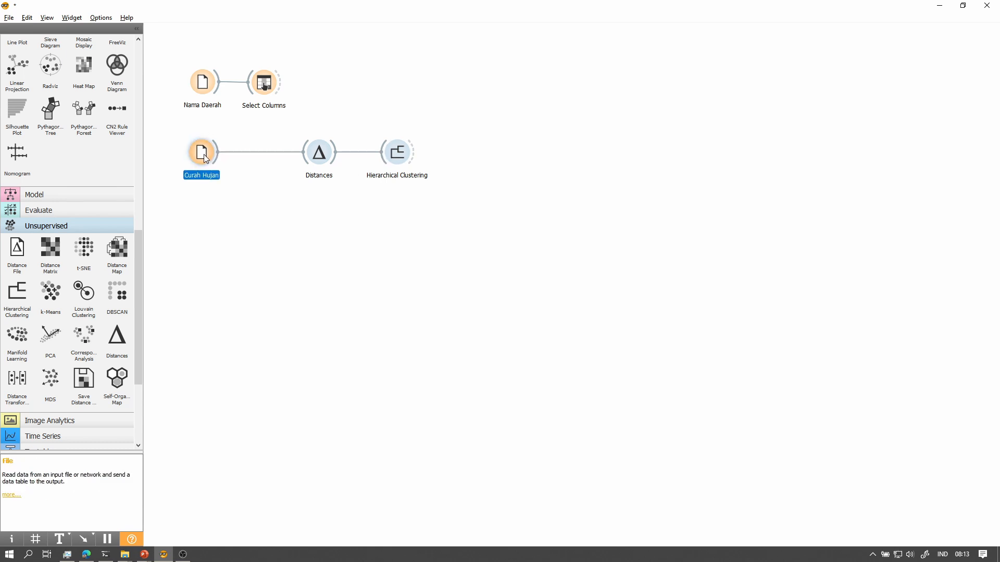
left_click(227, 168)
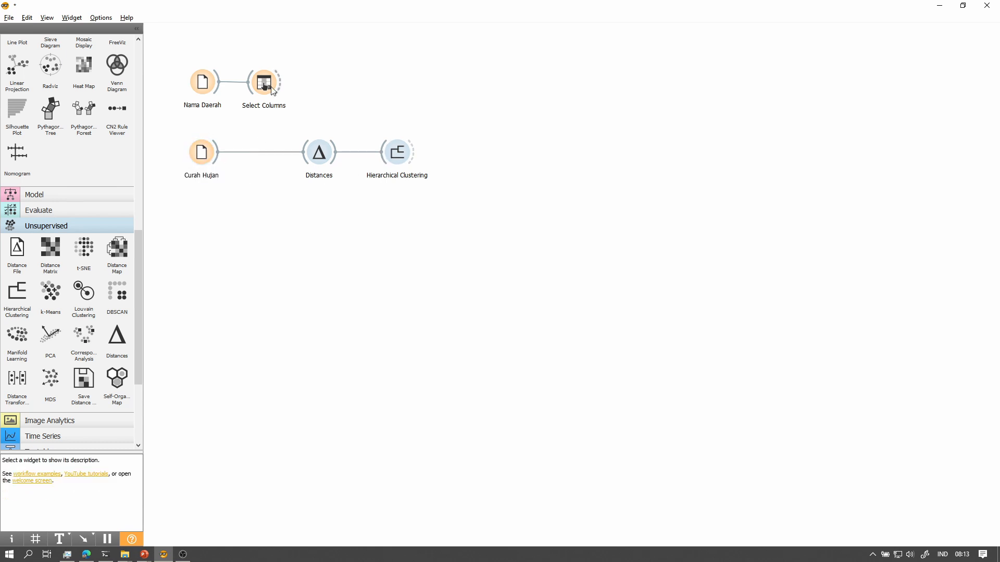
left_click_drag(272, 86, 322, 85)
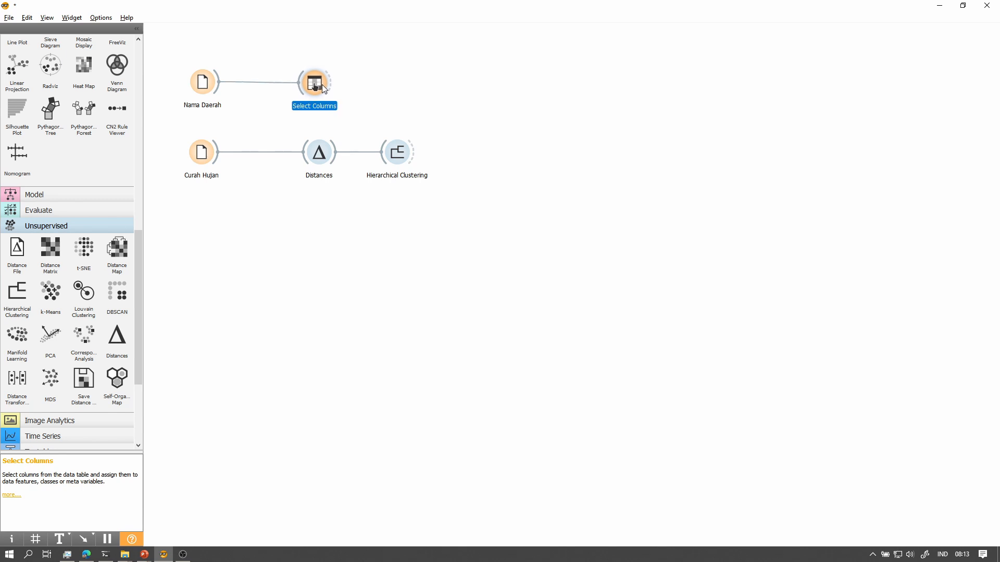
left_click(383, 102)
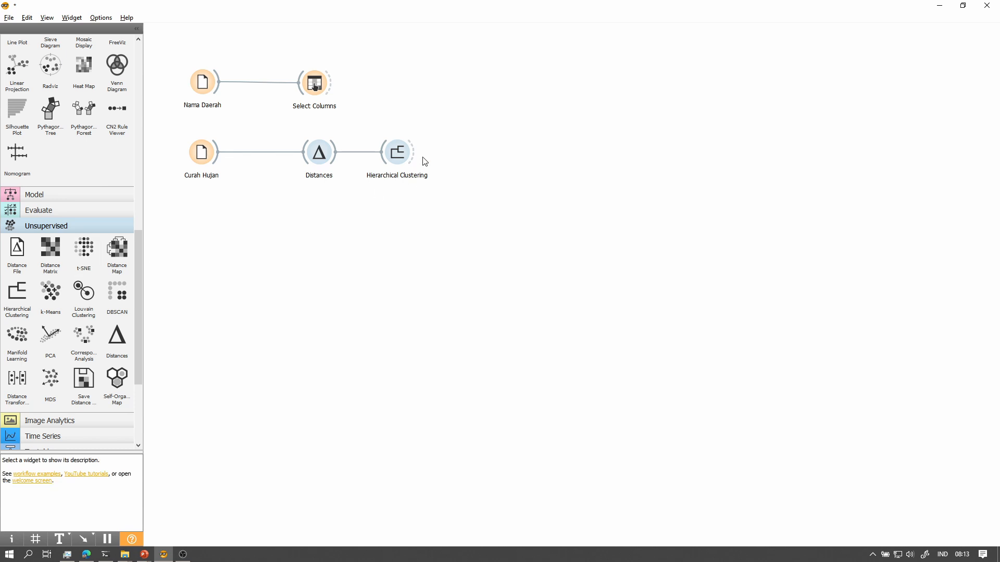
Step: Examine the province dendrogram and its clusters in Hierarchical Clustering
double_click(399, 152)
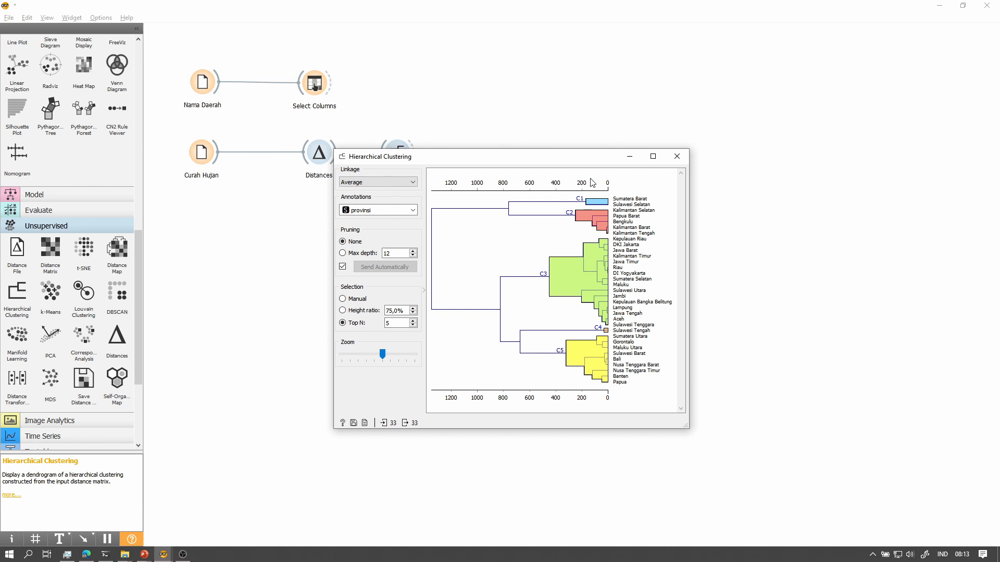
left_click(678, 157)
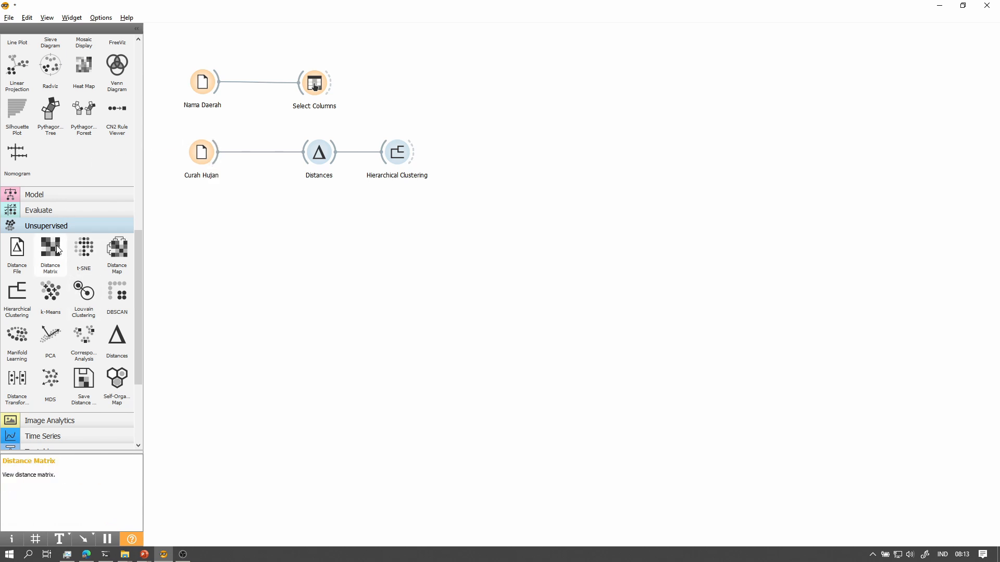
Step: Add a Merge Data widget above Hierarchical Clustering and move Select Columns closer to Nama Daerah
scroll(63, 240, "up", 10)
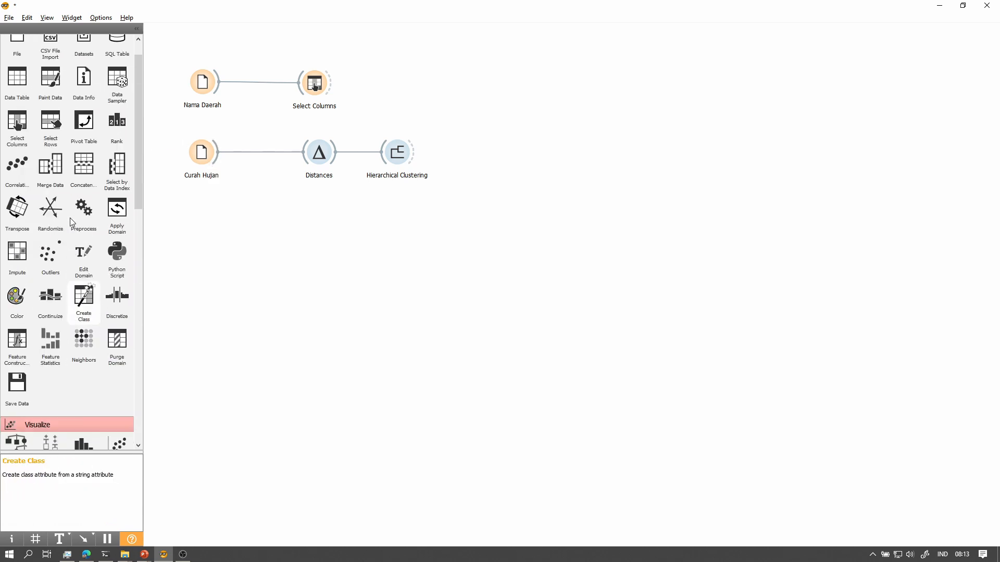
left_click_drag(50, 166, 397, 96)
left_click_drag(313, 83, 262, 86)
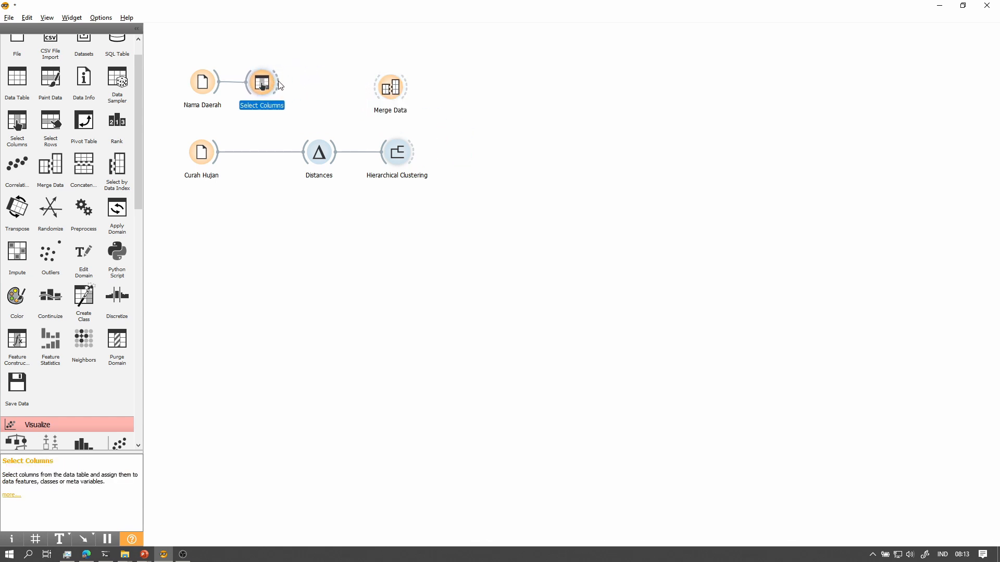
Step: Place Merge Data beside Select Columns, space out Distances and Hierarchical Clustering, and link Select Columns and Curah Hujan to Merge Data
left_click_drag(397, 98, 342, 95)
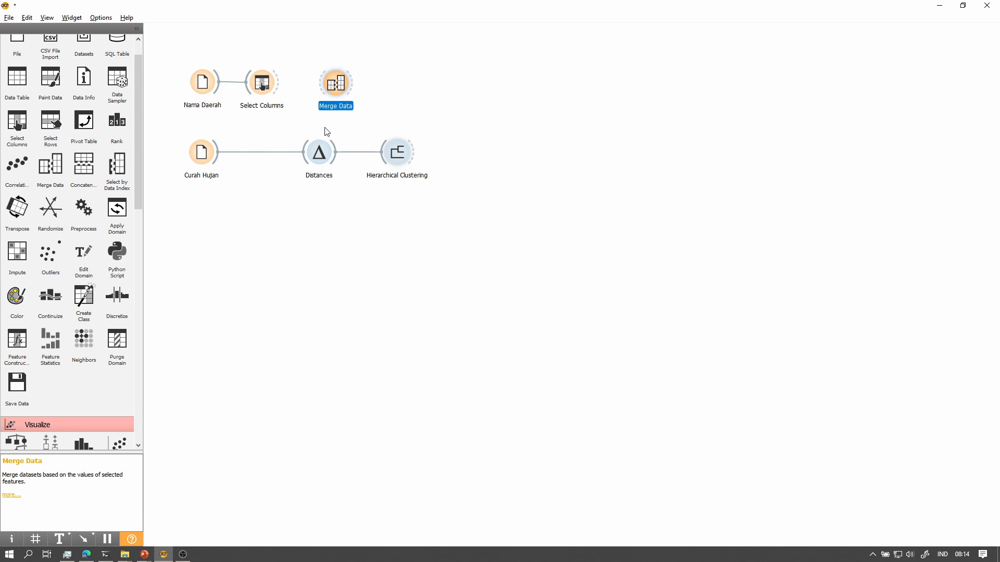
left_click_drag(311, 153, 324, 153)
left_click_drag(402, 157, 409, 157)
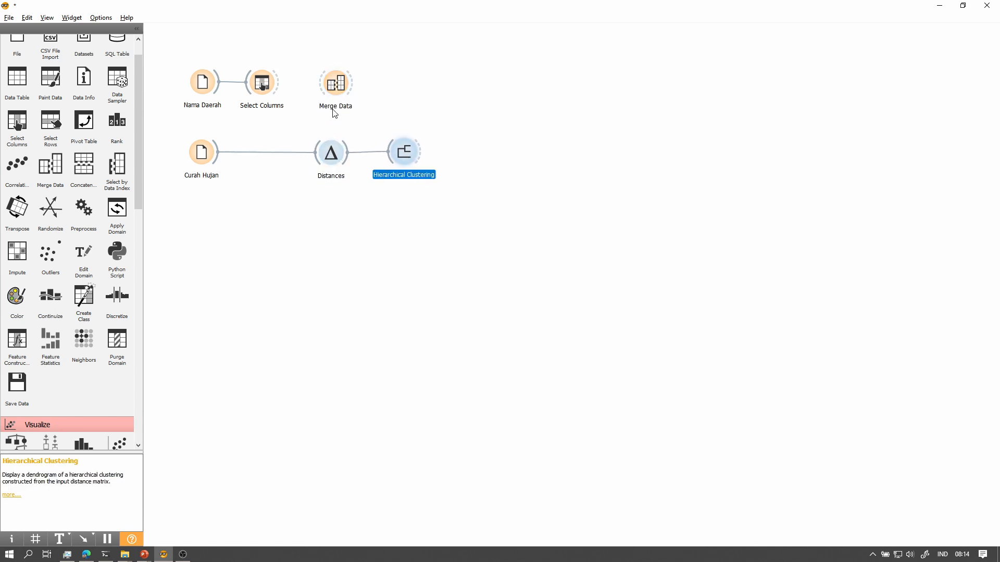
left_click_drag(277, 83, 328, 84)
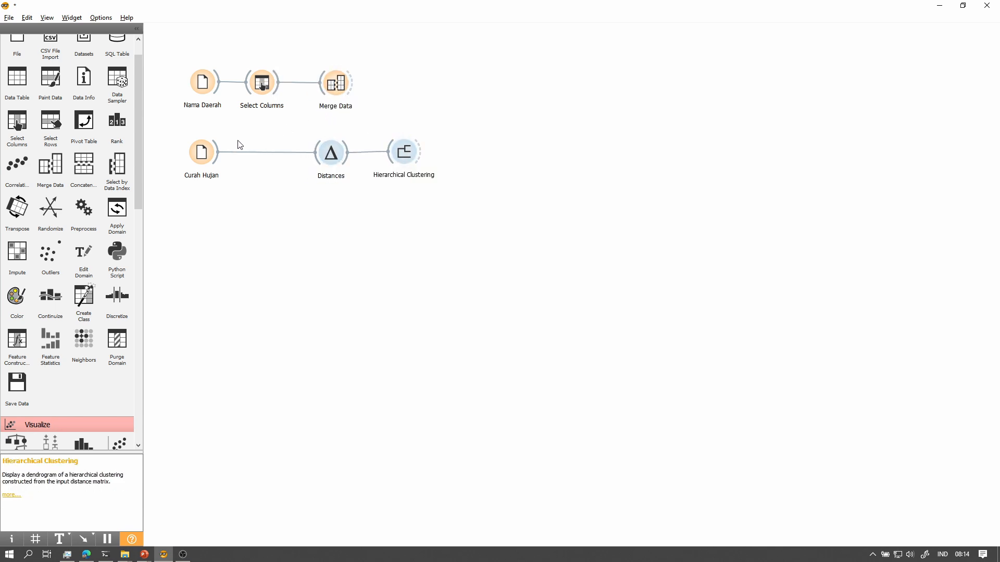
left_click_drag(219, 152, 322, 87)
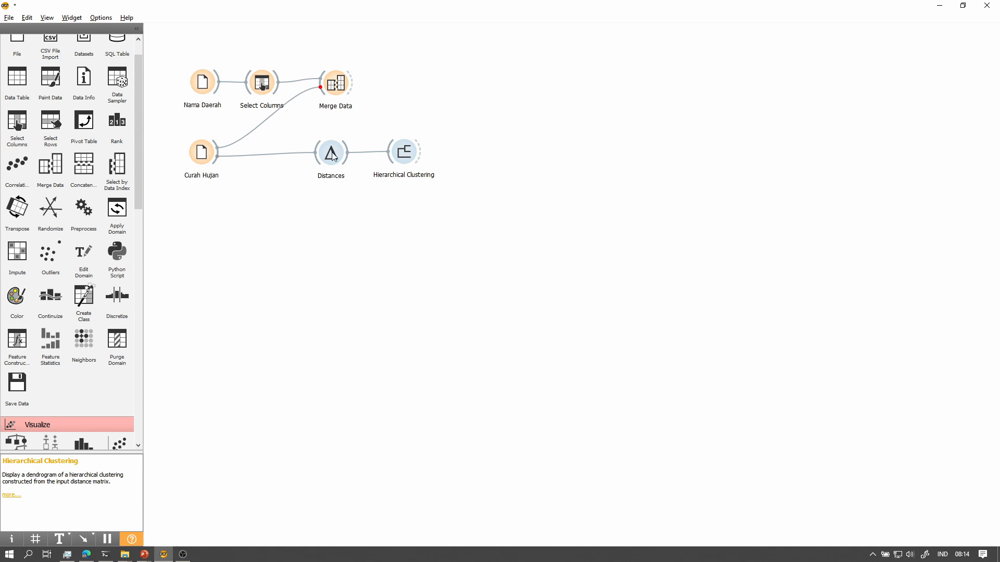
right_click(334, 100)
left_click(345, 128)
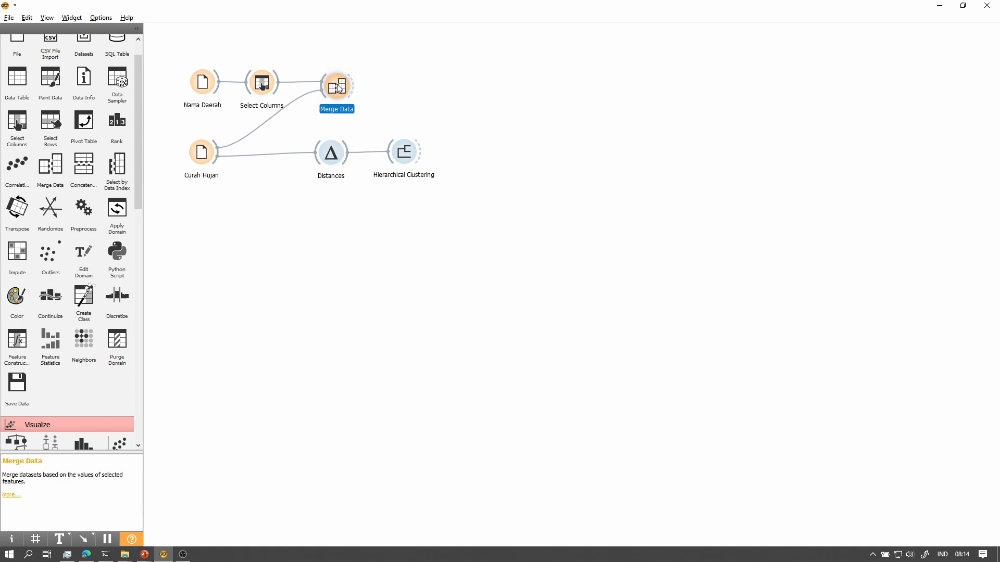
Step: Set Merge Data to match rows where name equals provinsi, keeping the option to find matching pairs of rows
left_click(267, 85)
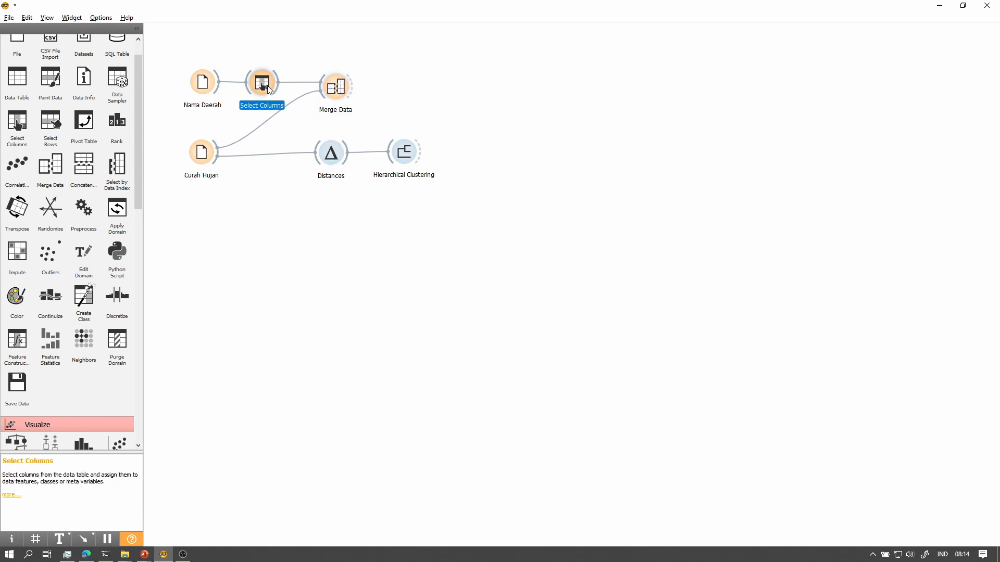
left_click(331, 89)
double_click(332, 88)
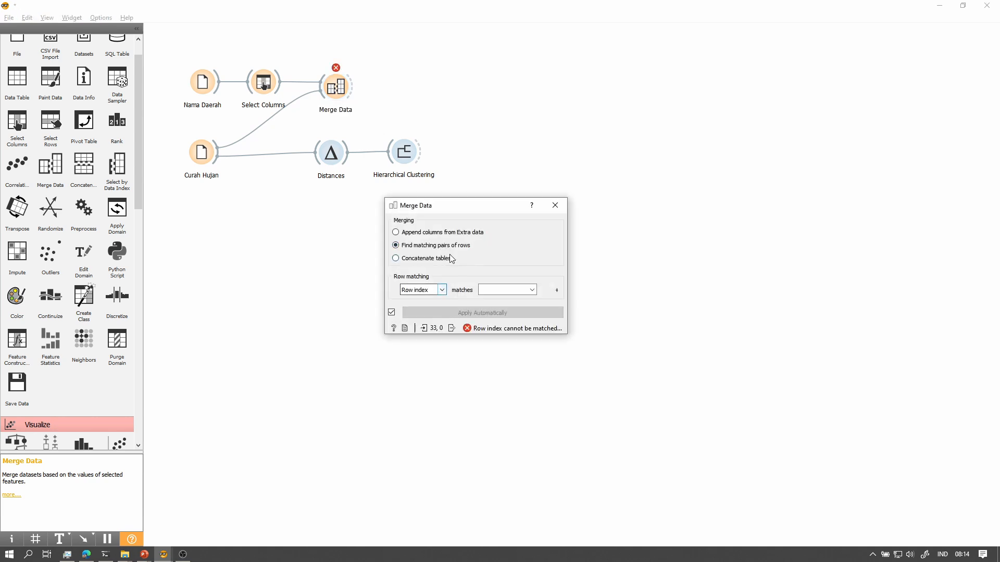
left_click(442, 293)
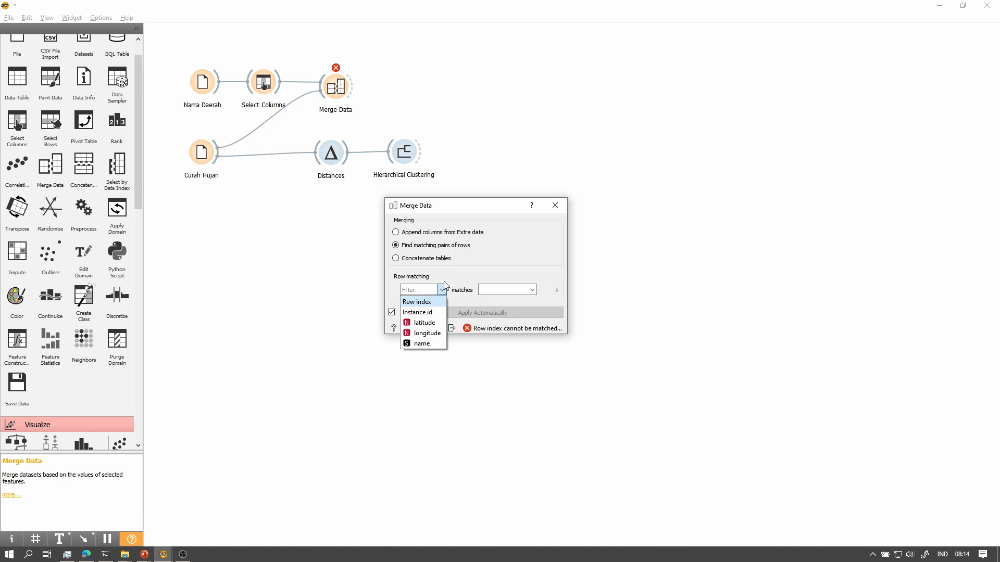
left_click(421, 344)
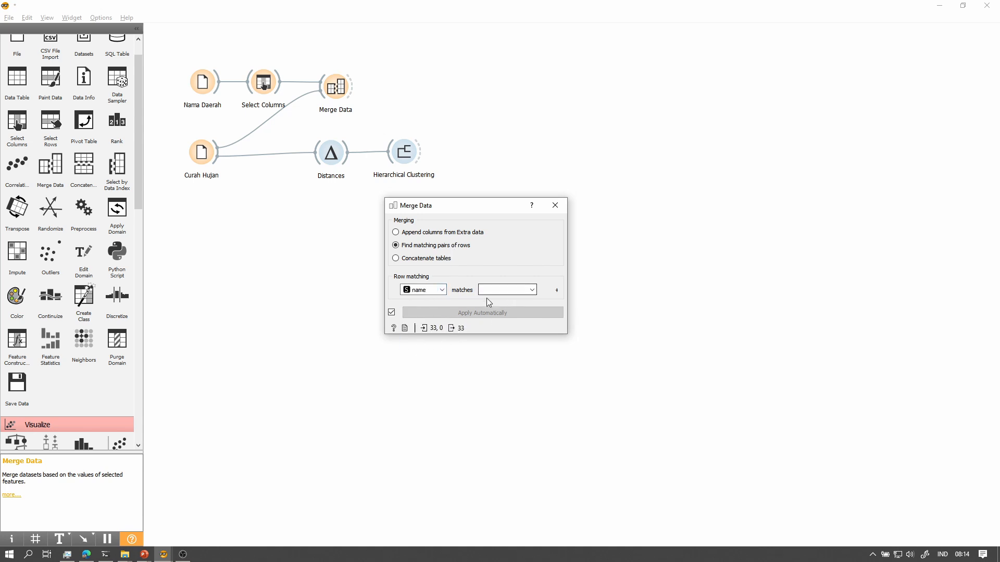
left_click(511, 290)
left_click(509, 333)
left_click(555, 206)
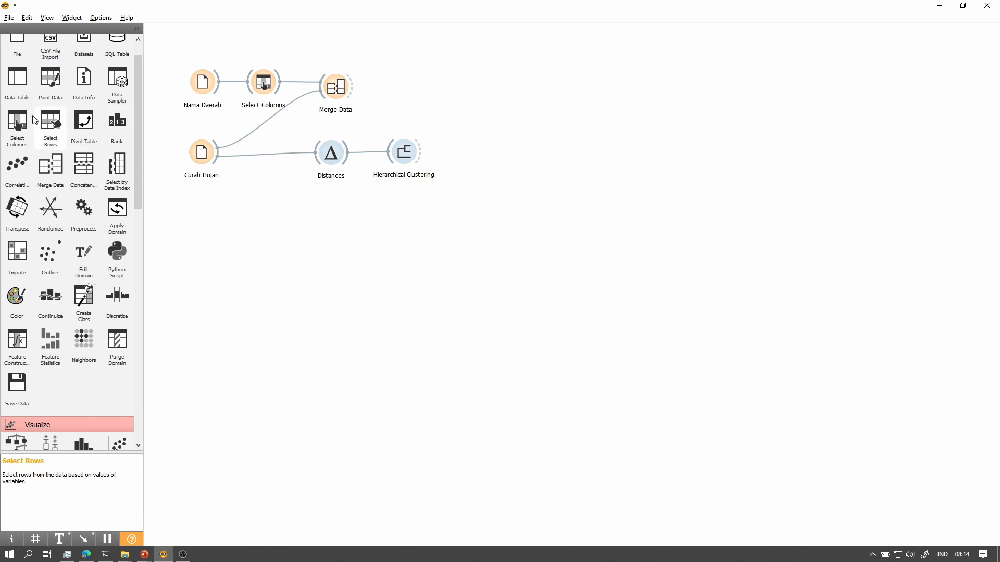
Step: Inspect the merged rows in a Data Table linked to Merge Data and delete that table
left_click(27, 90)
left_click_drag(400, 92, 341, 95)
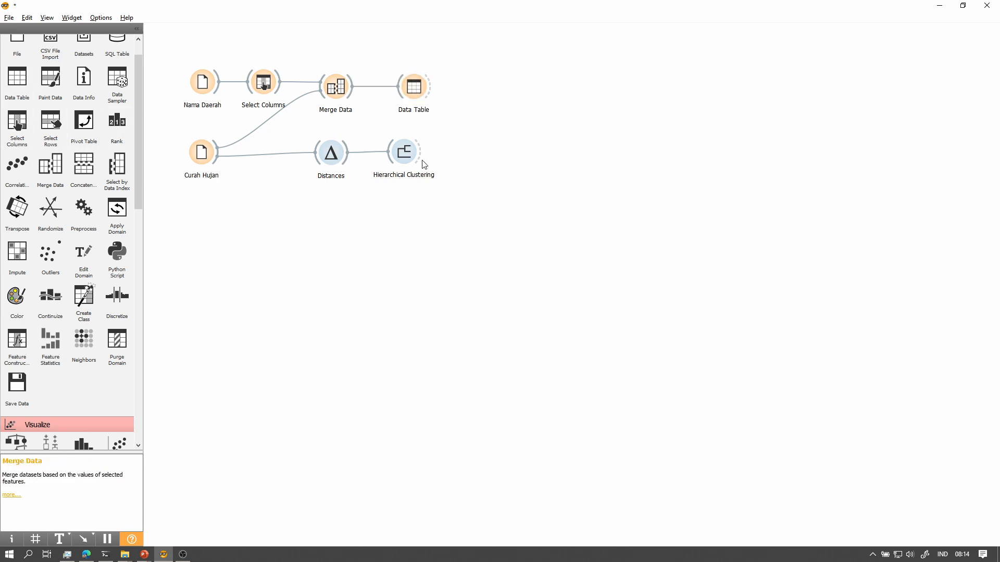
double_click(411, 98)
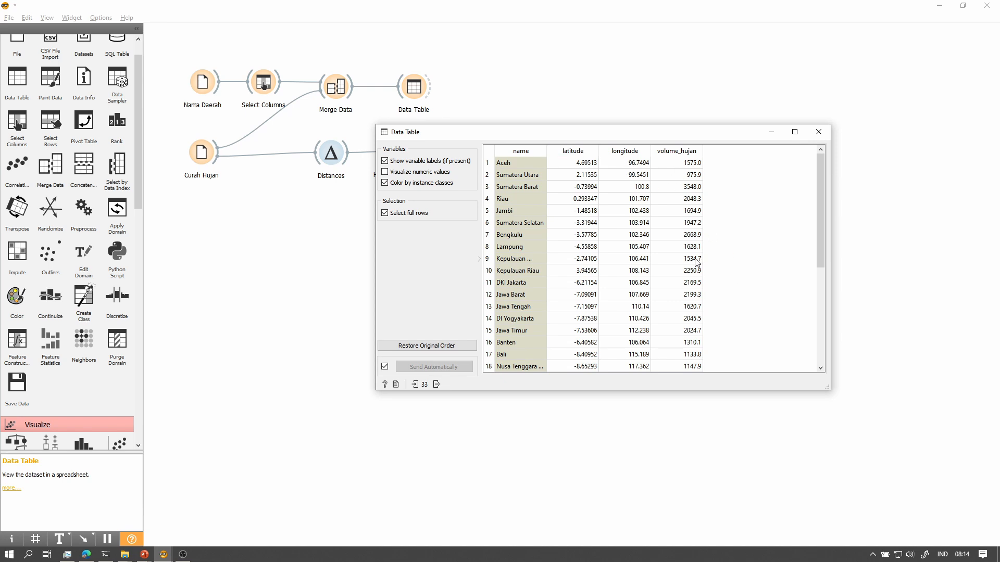
scroll(695, 260, "down", 2)
scroll(695, 260, "up", 2)
left_click(818, 132)
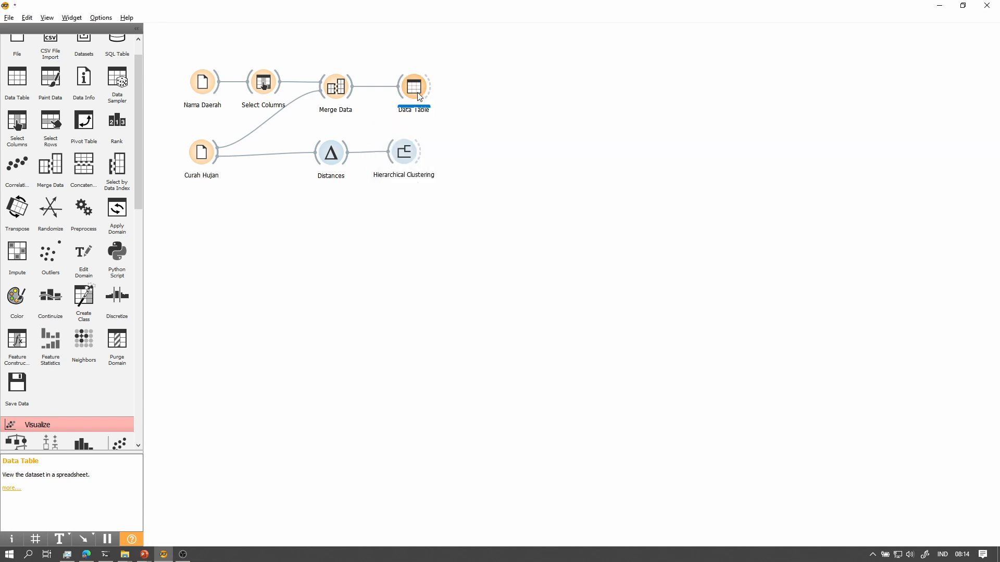
key("Delete")
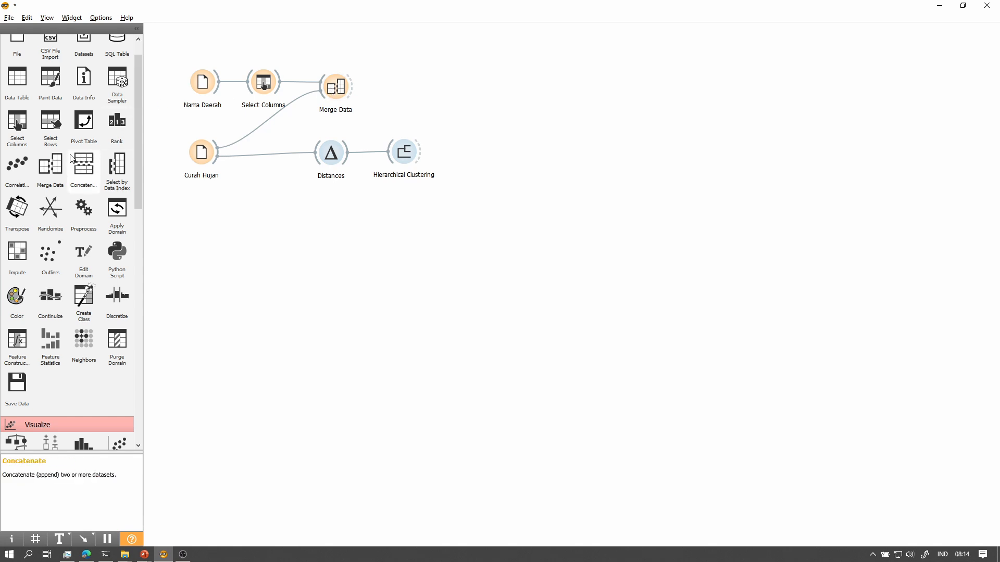
Step: Add a second Merge Data widget beyond Hierarchical Clustering and feed it from the first Merge Data and Hierarchical Clustering
scroll(71, 159, "up", 1)
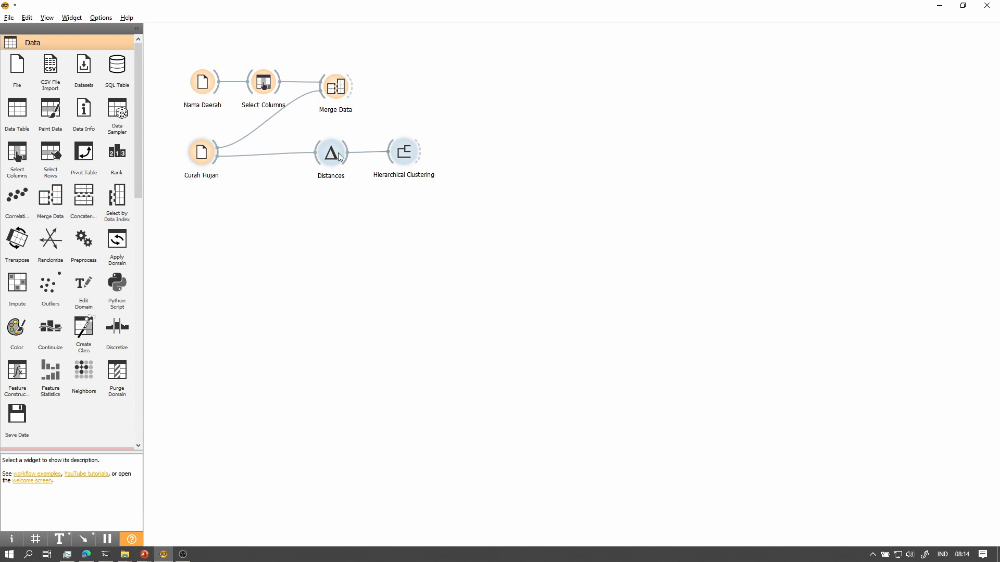
left_click(50, 196)
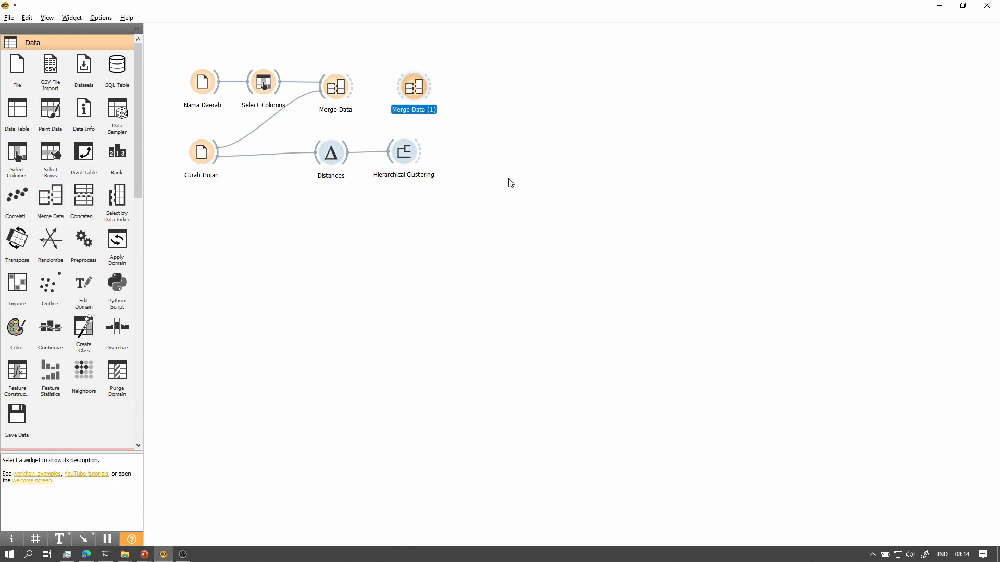
left_click_drag(413, 89, 485, 91)
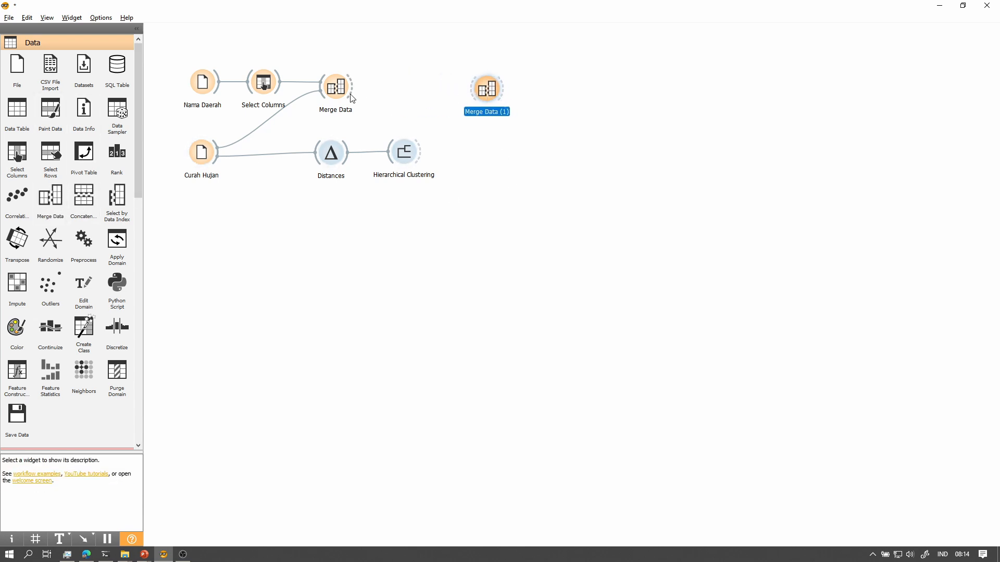
left_click_drag(352, 87, 468, 99)
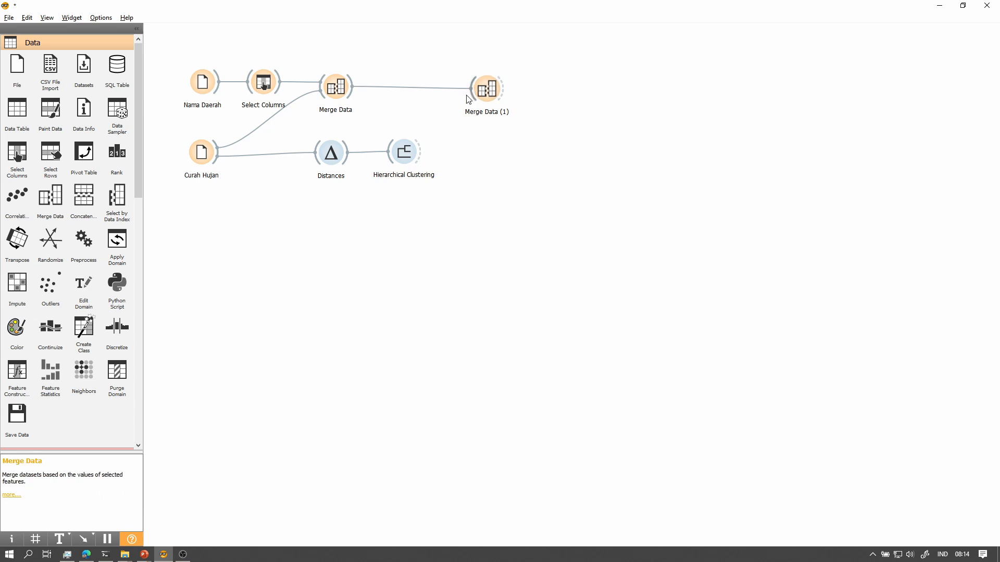
left_click_drag(419, 153, 488, 92)
Step: Set Merge Data (1) to match rows where name equals provinsi
double_click(491, 97)
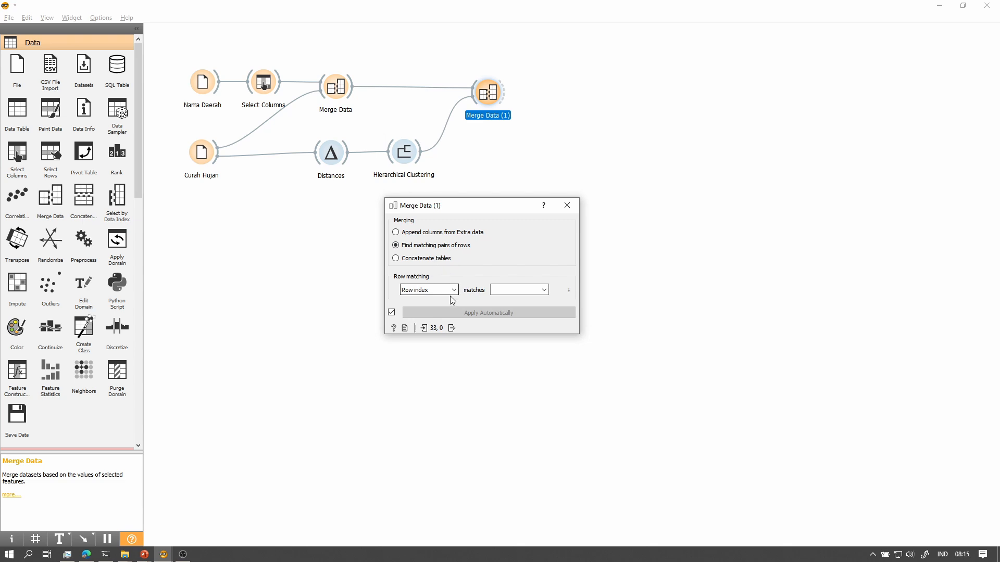
left_click(428, 290)
left_click(437, 351)
left_click(543, 290)
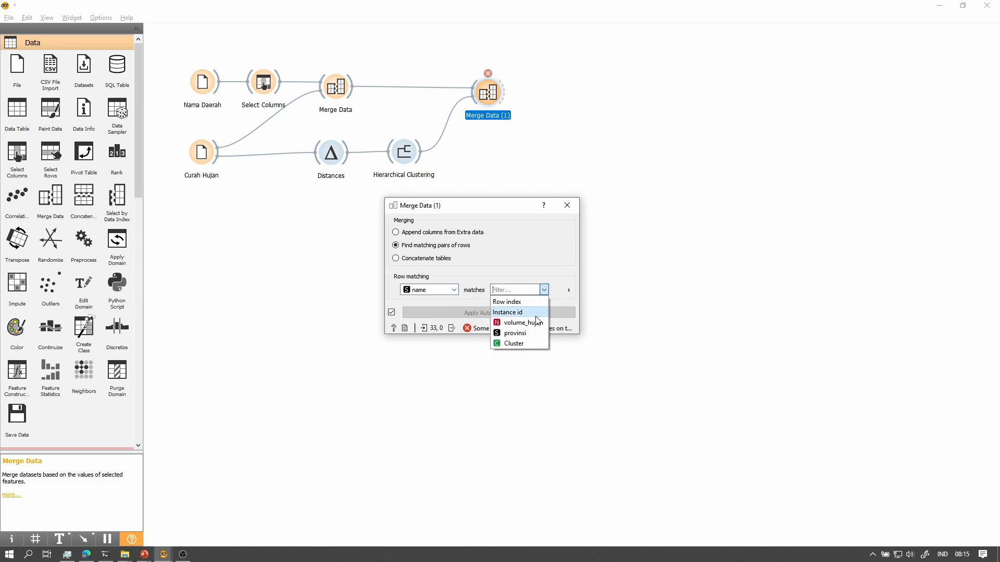
left_click(527, 333)
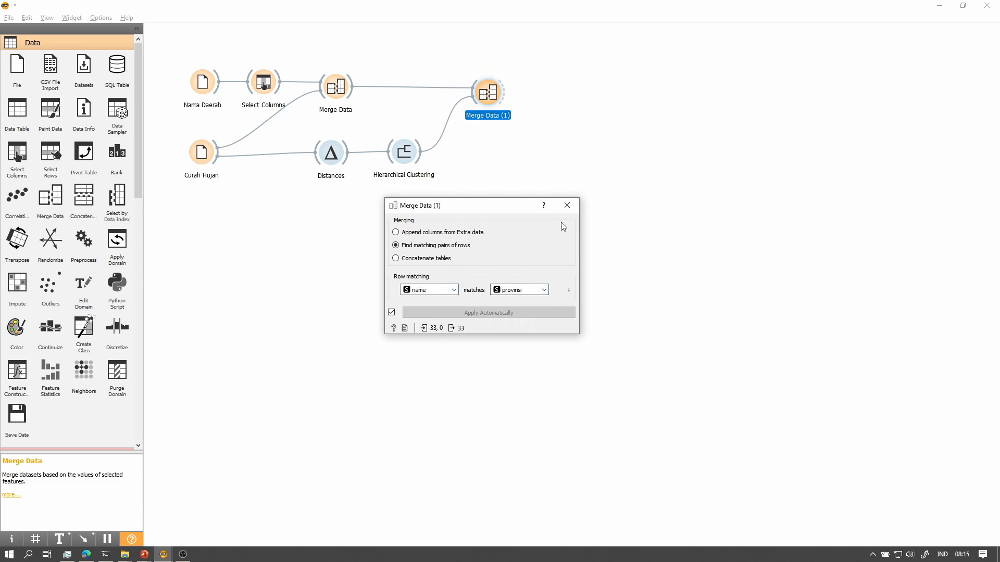
left_click(567, 205)
Step: Add a Data Table linked to Merge Data (1) and inspect the merged cluster, coordinate and rainfall columns
left_click_drag(18, 112, 566, 94)
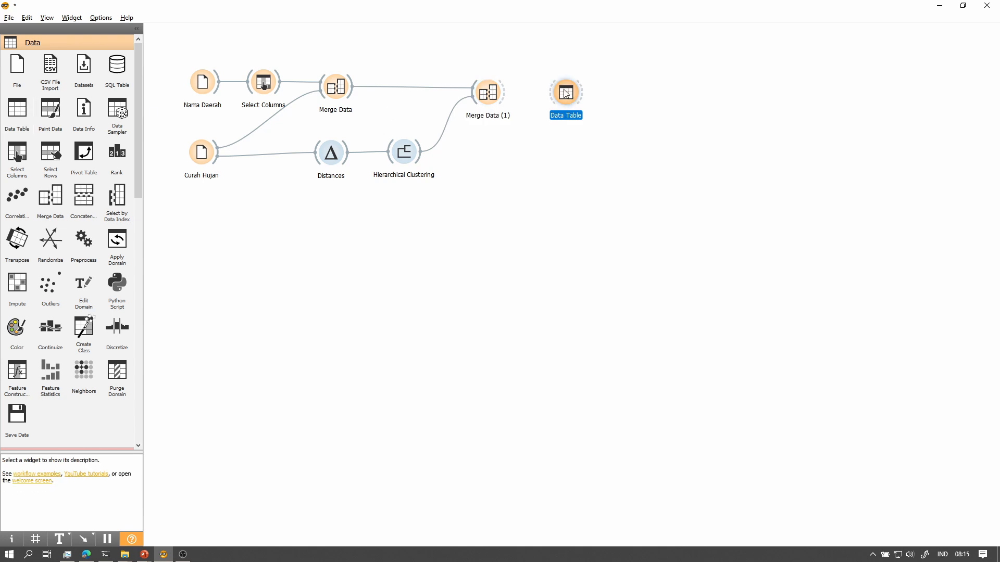
left_click_drag(504, 92, 551, 94)
double_click(566, 93)
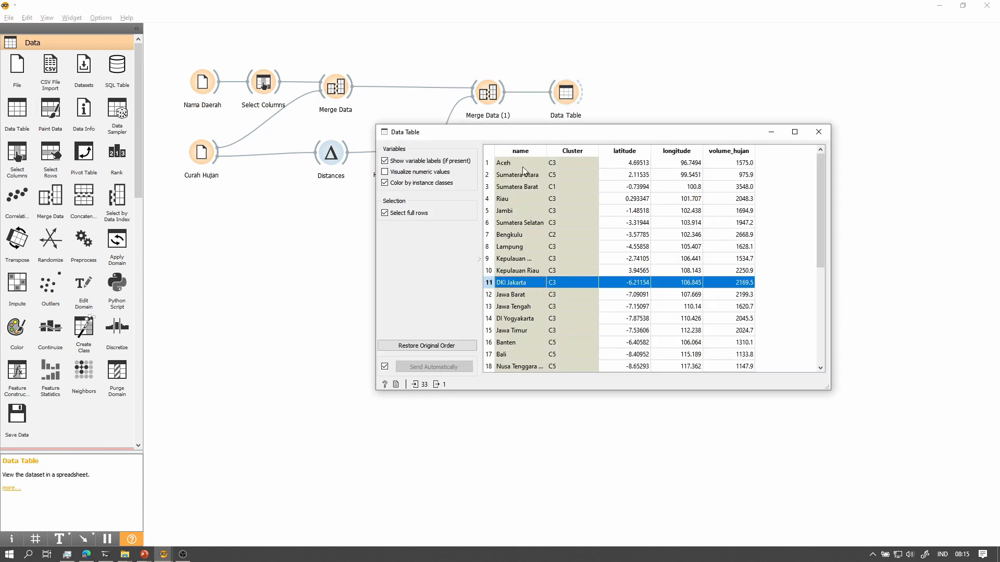
left_click(522, 210)
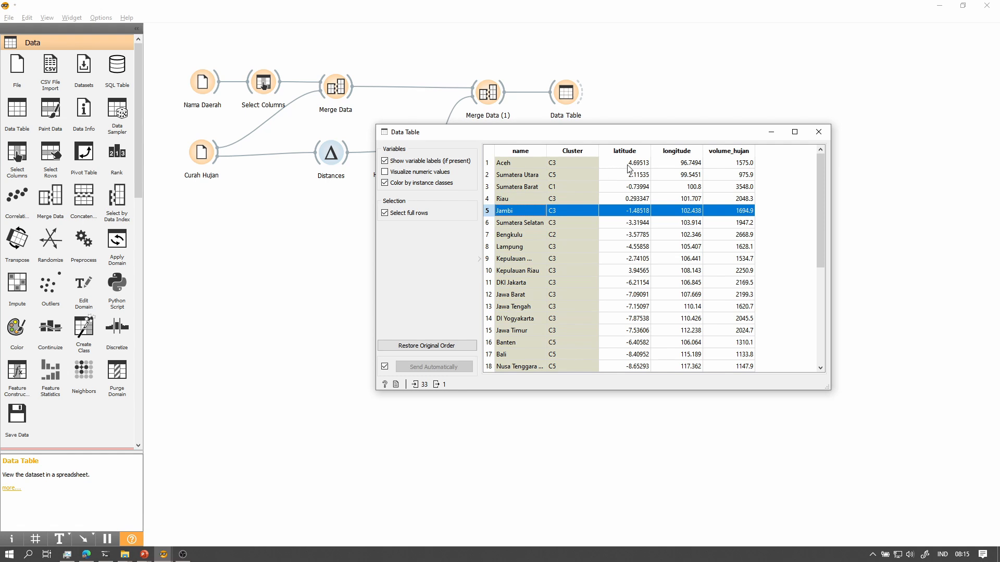
left_click(818, 131)
Step: Find the Geo widgets in the toolbox and review the Orange3-Geo entry in the add-ons list without changing anything
scroll(61, 313, "down", 20)
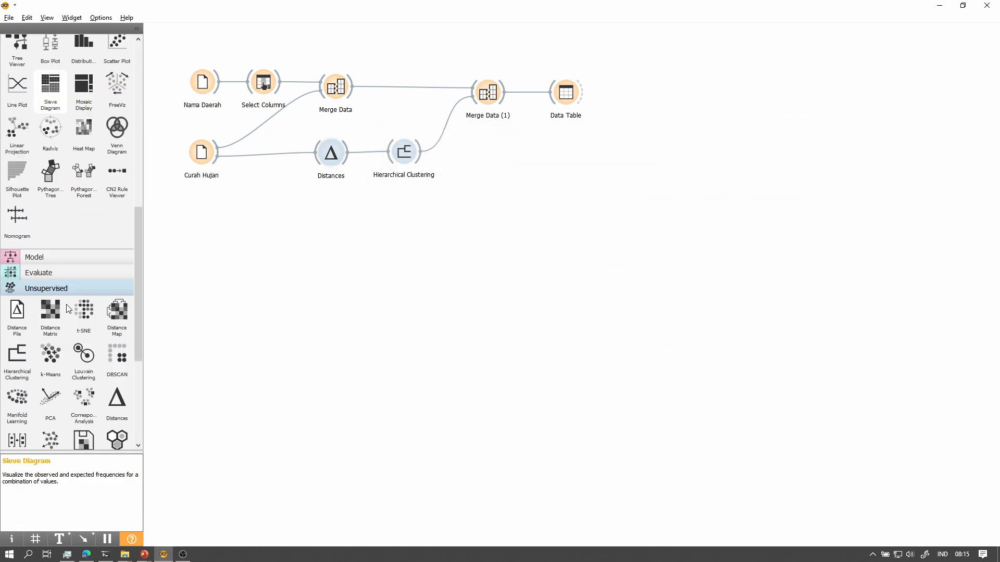
scroll(96, 289, "up", 7)
scroll(95, 287, "up", 8)
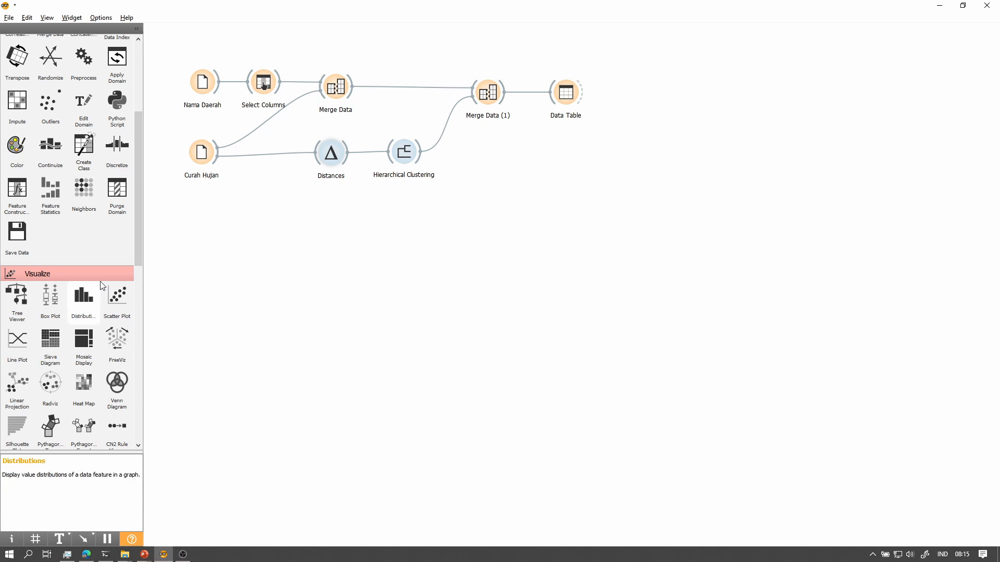
scroll(106, 171, "down", 12)
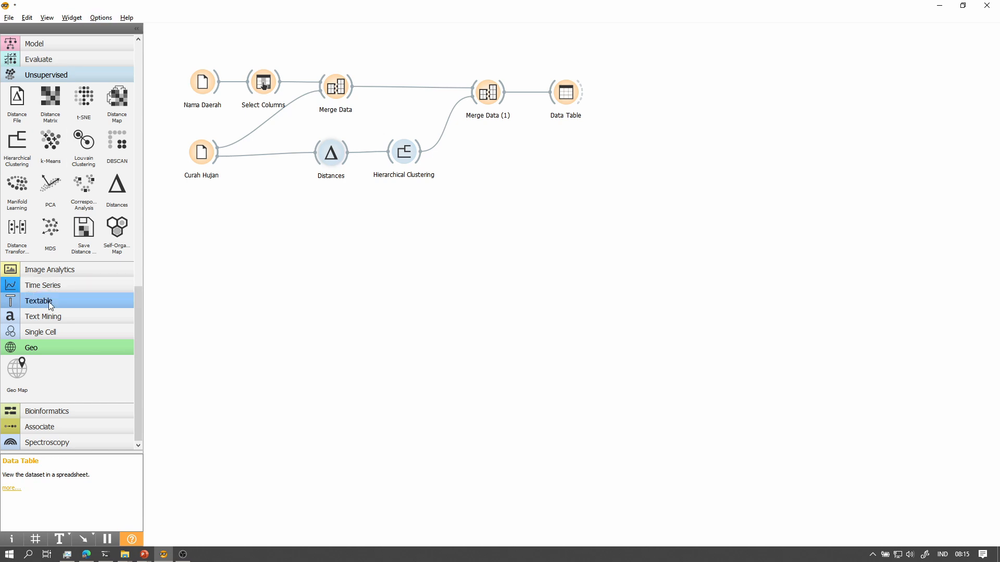
left_click(74, 19)
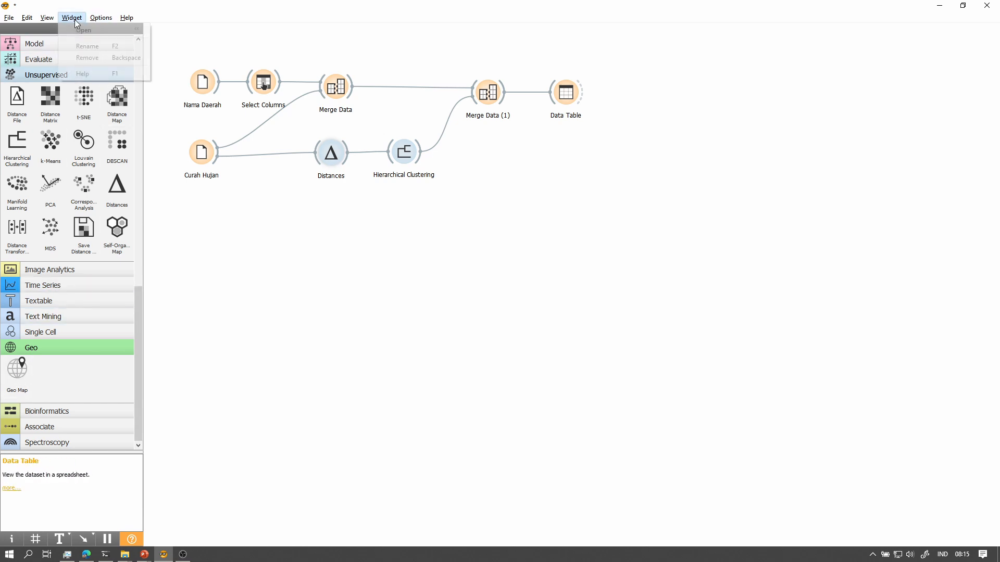
left_click(102, 18)
left_click(104, 18)
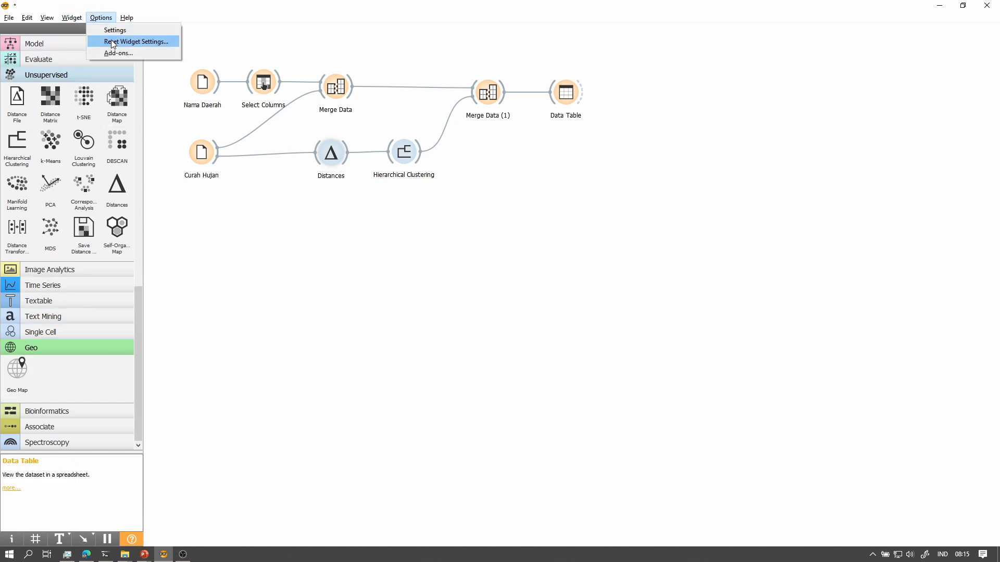
left_click(111, 52)
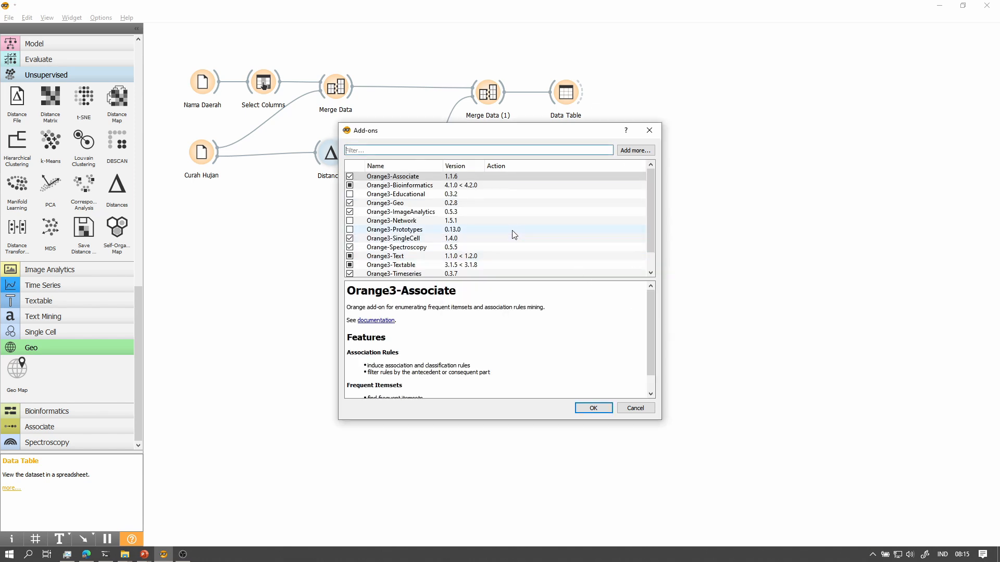
left_click(509, 203)
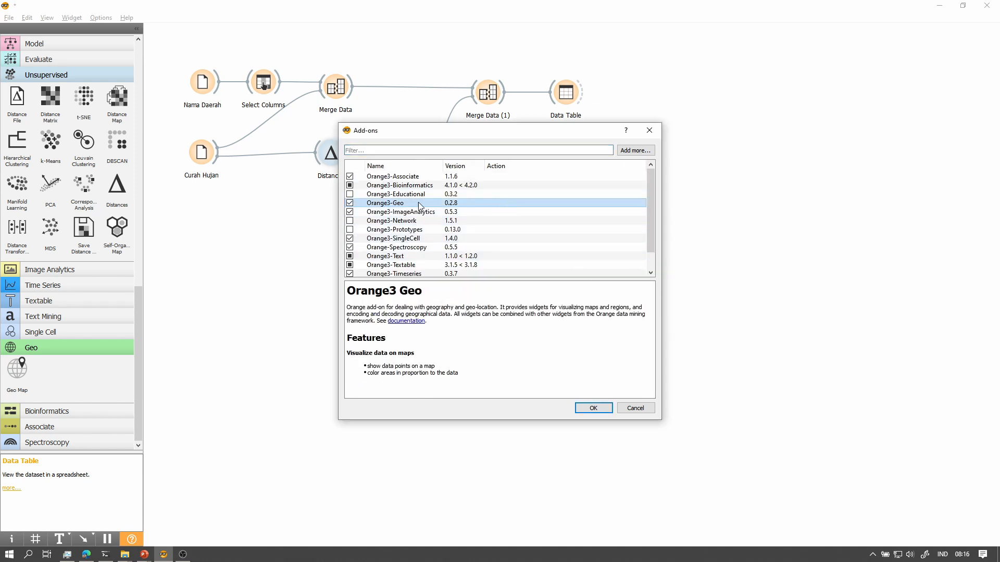
left_click(631, 410)
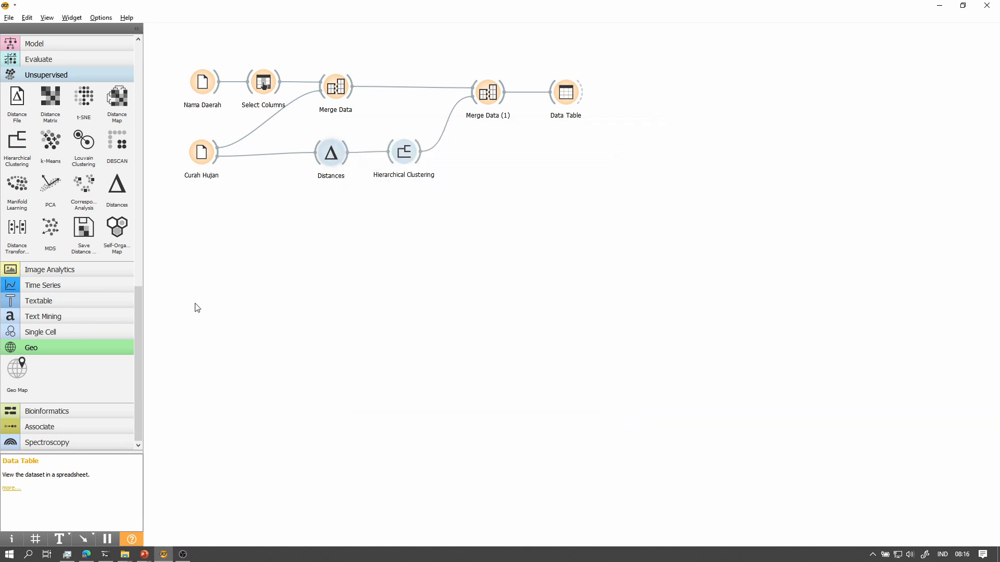
Step: Add a Geo Map widget below Data Table, link Merge Data (1) to it, and open the map
left_click(21, 370)
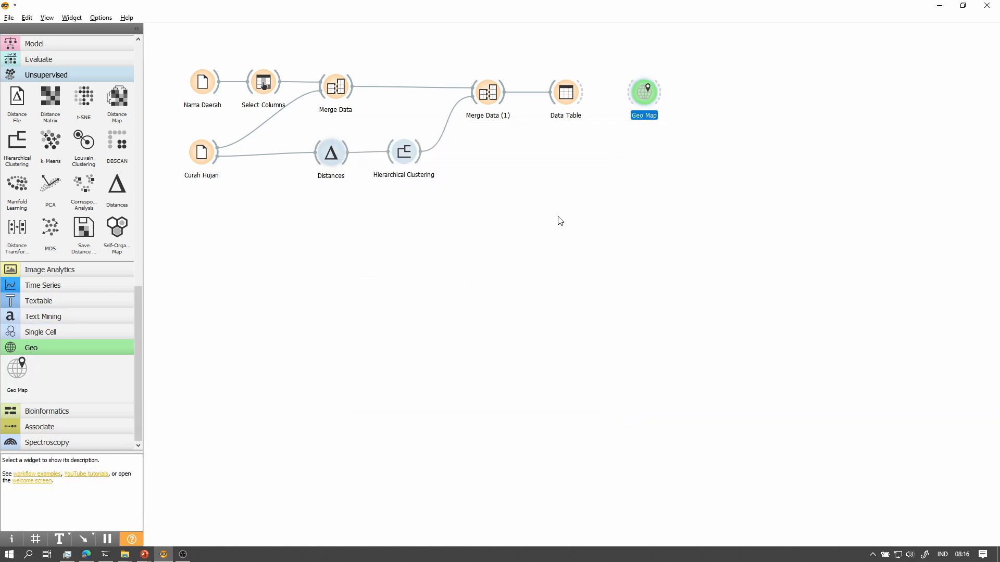
left_click_drag(641, 95, 500, 94)
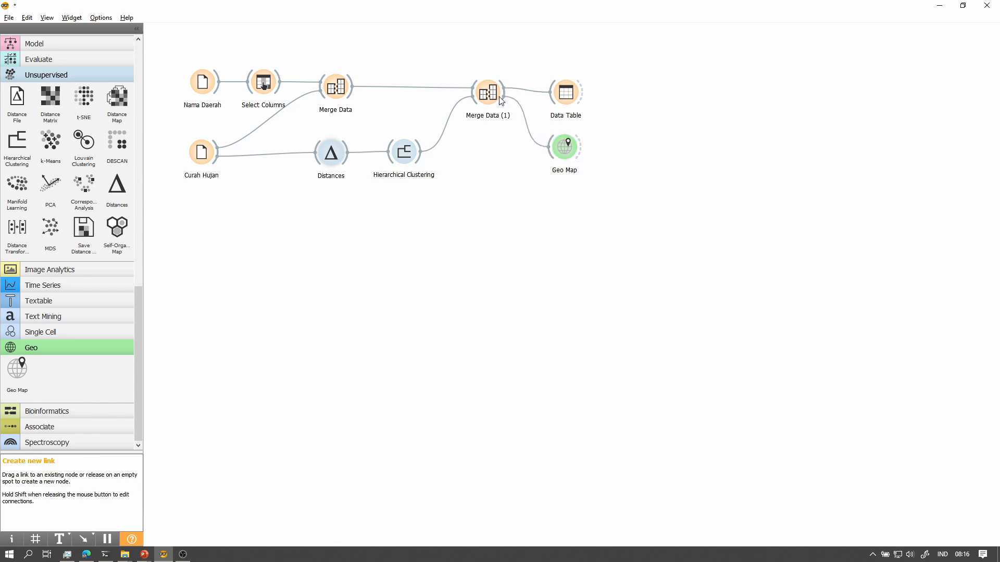
double_click(568, 149)
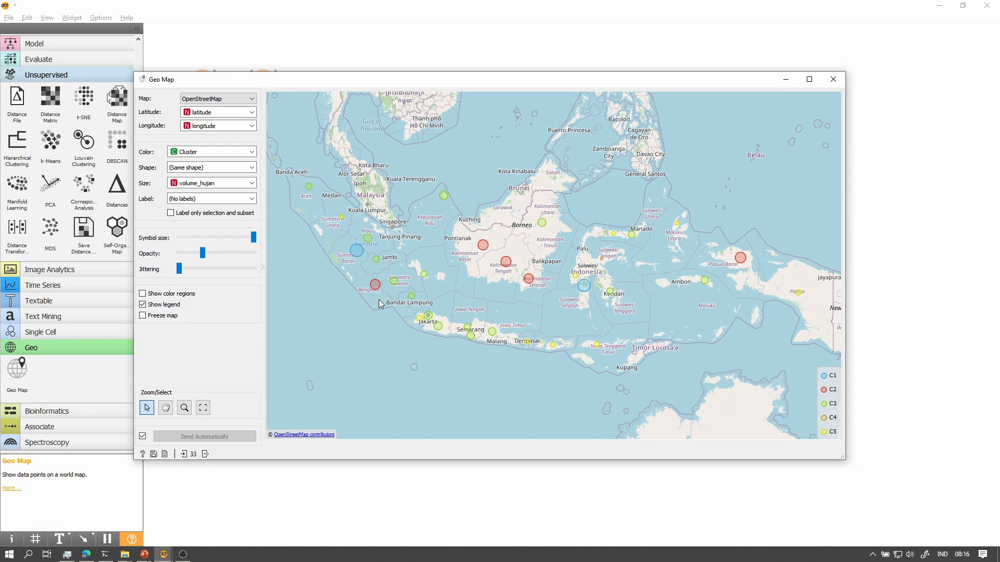
Step: Switch the Geo Map's base map to Topographic
left_click(222, 100)
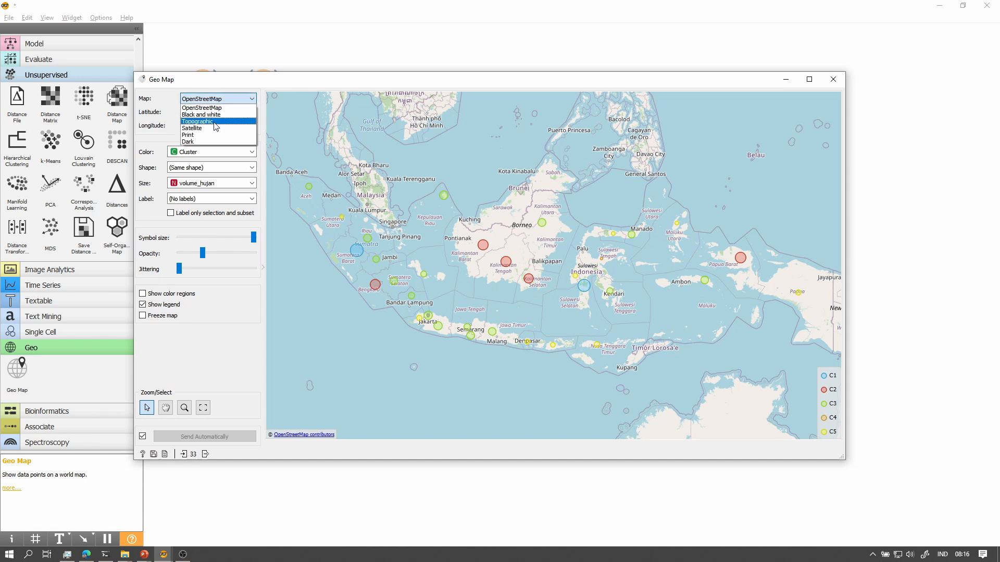
left_click(208, 121)
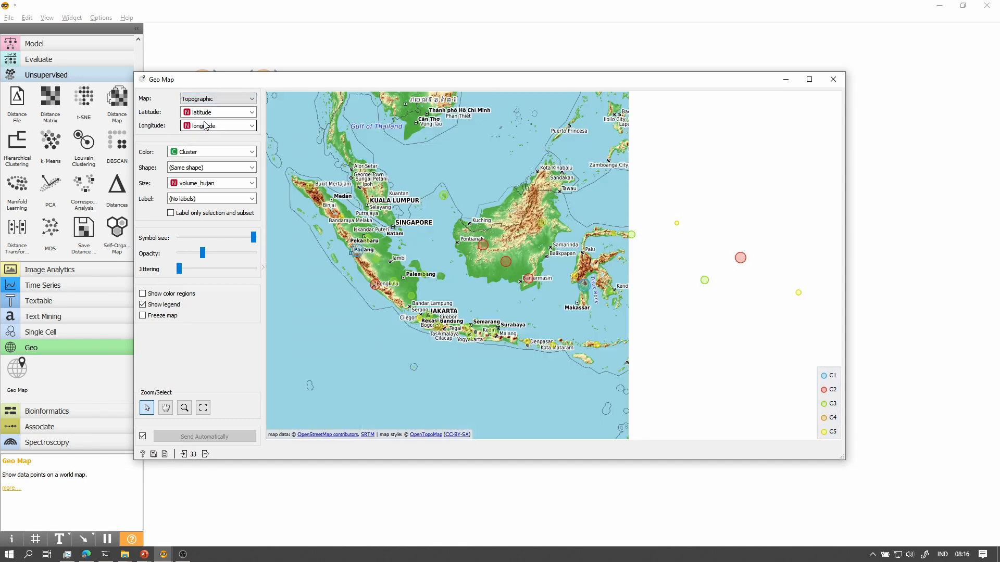
left_click(213, 99)
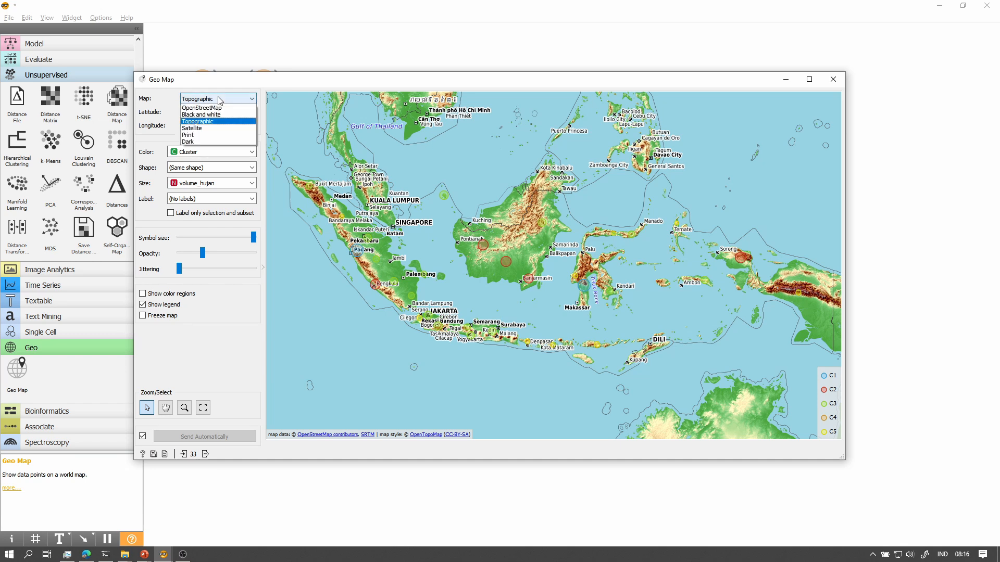
left_click(214, 99)
left_click(213, 100)
left_click(213, 101)
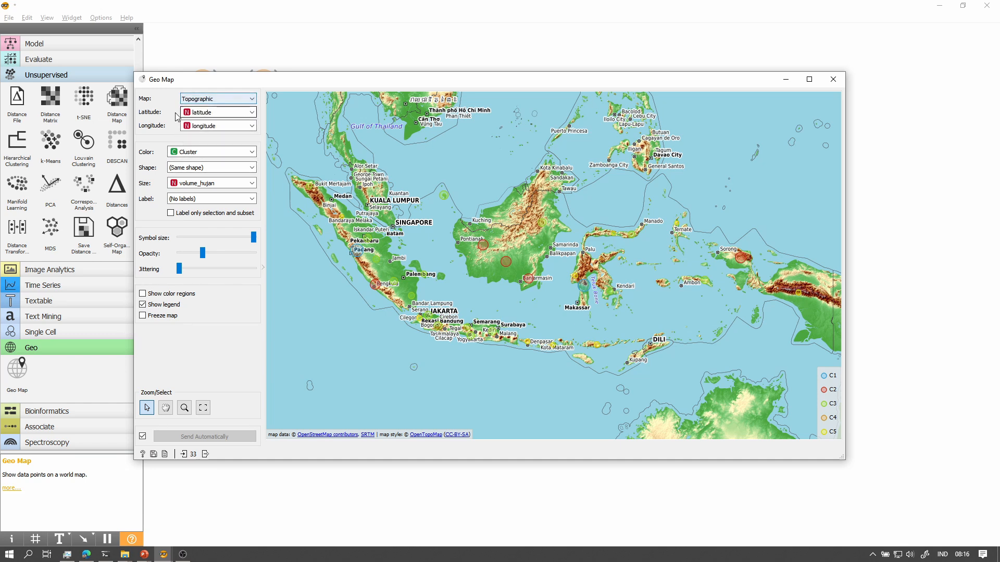
Step: Check the map's latitude and longitude variables and keep Cluster as the variable that colors the points
left_click(209, 114)
left_click(147, 122)
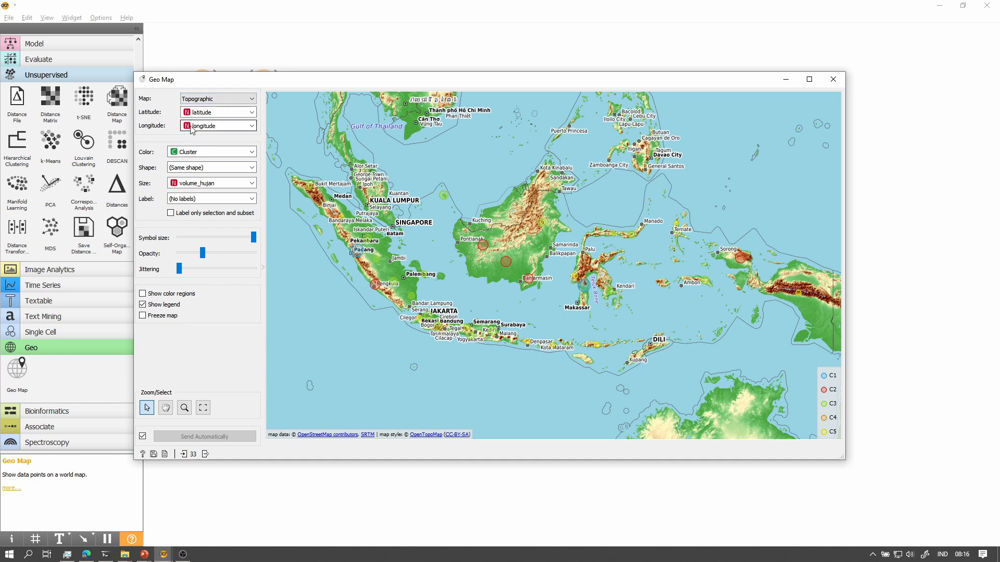
left_click(209, 126)
left_click(186, 149)
left_click(185, 149)
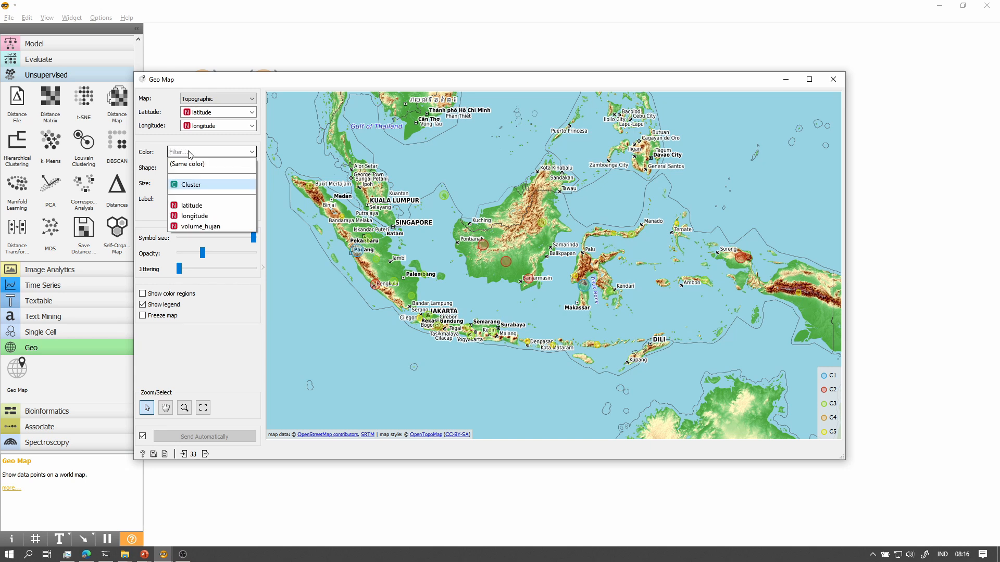
left_click(184, 186)
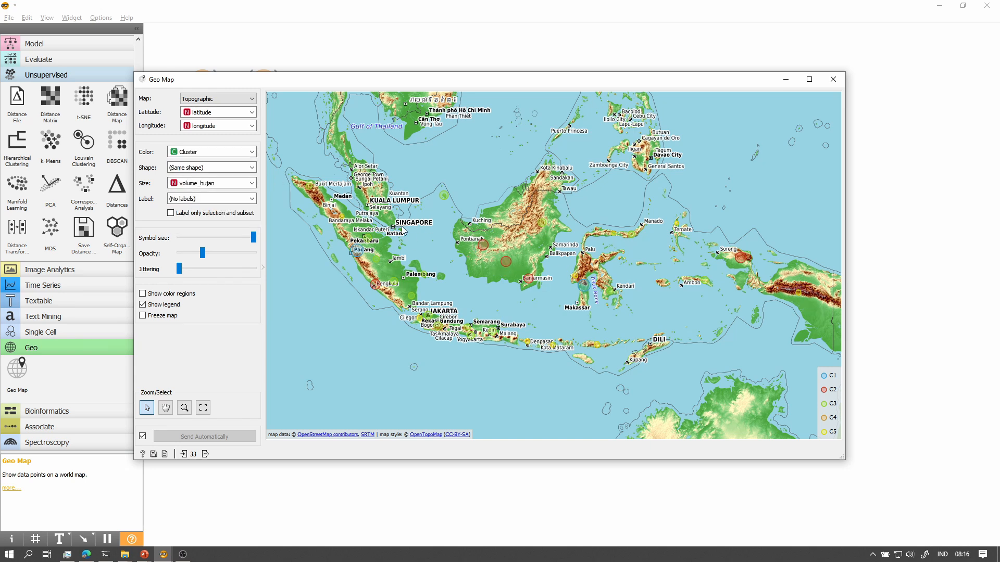
Step: Set the base map to Black and white, turn on the color regions, and close the Geo Map
left_click(221, 99)
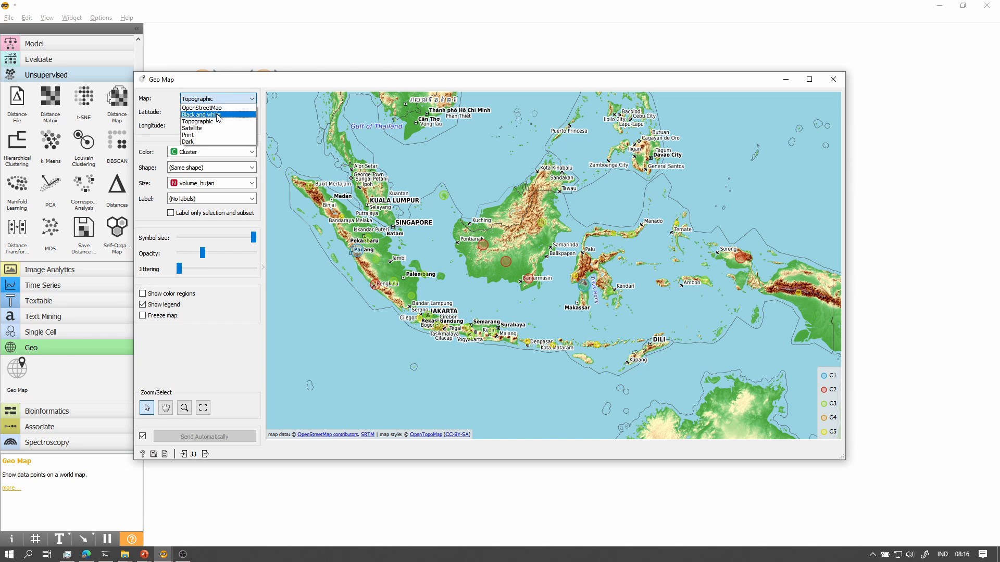
left_click(219, 115)
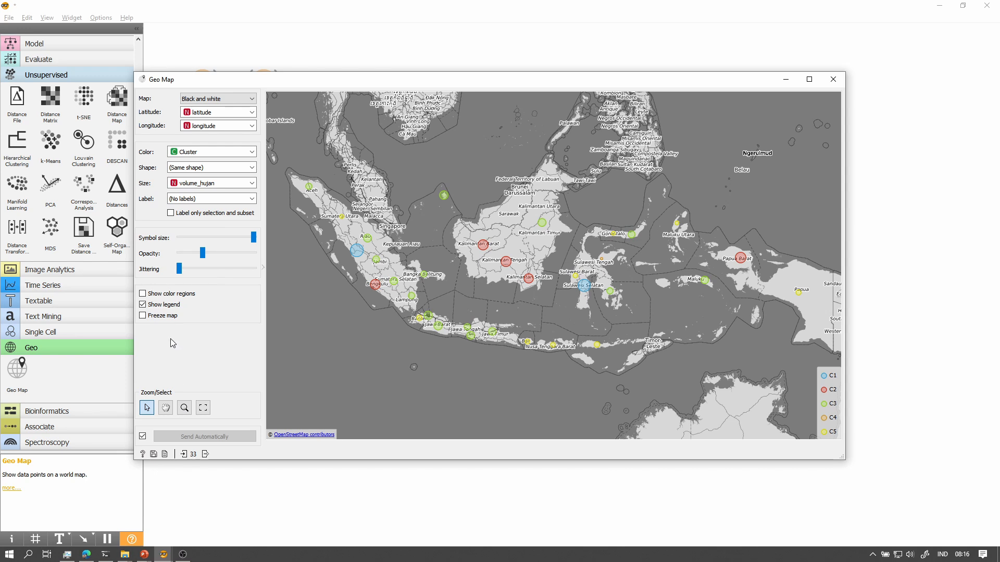
left_click(166, 295)
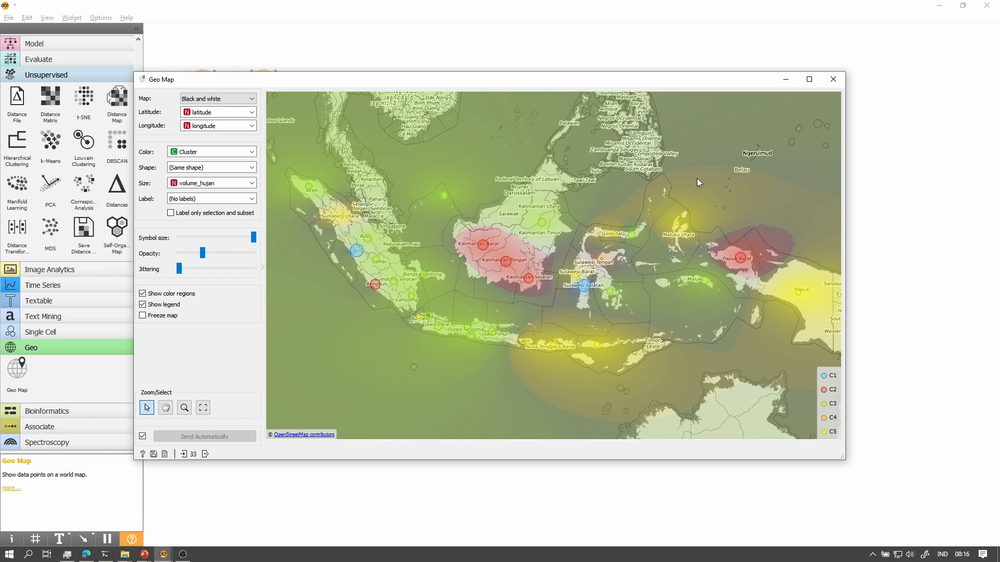
left_click(833, 85)
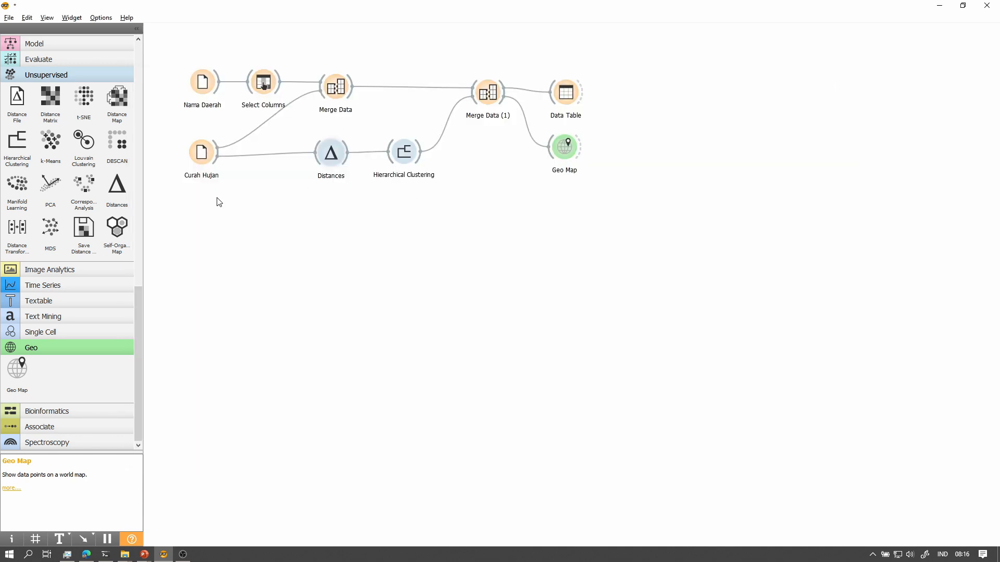
Step: Add a Box Plot widget to the lower right of Hierarchical Clustering and link the clustering output to it
scroll(76, 218, "up", 5)
scroll(72, 217, "up", 2)
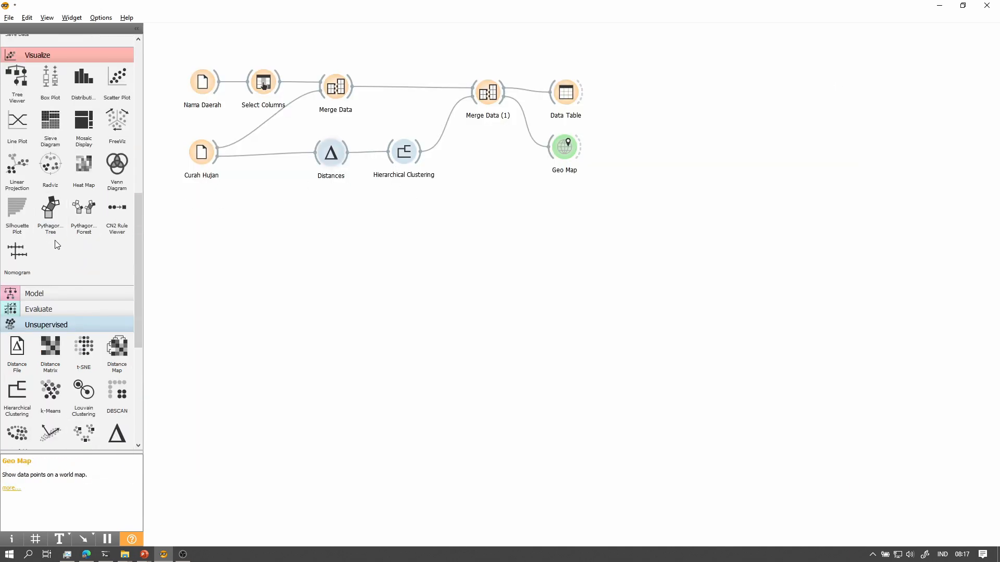
left_click(59, 182)
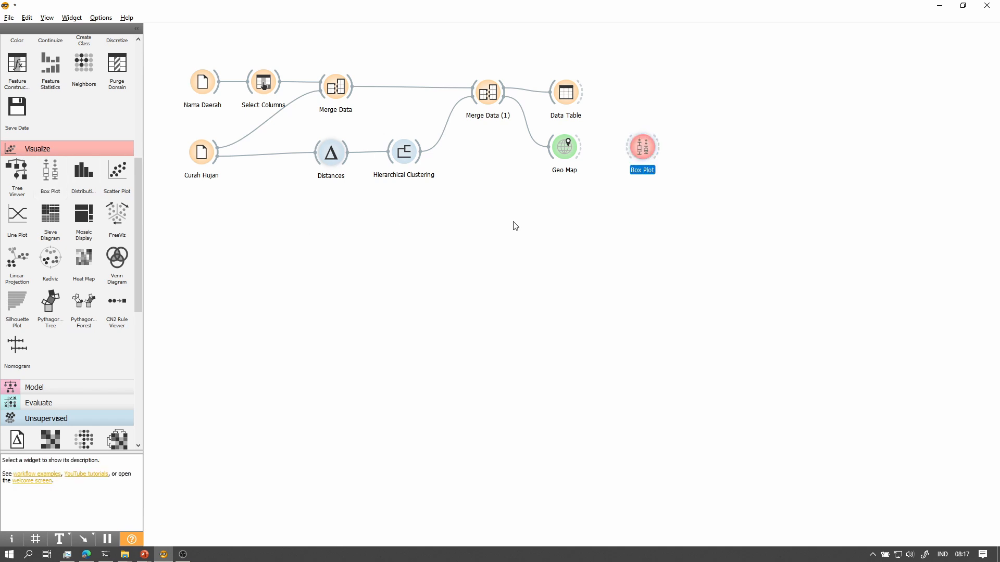
mouse_move(643, 154)
left_mouse_down()
mouse_move(591, 156)
mouse_move(502, 183)
mouse_move(421, 152)
left_mouse_up()
left_click_drag(501, 174, 477, 179)
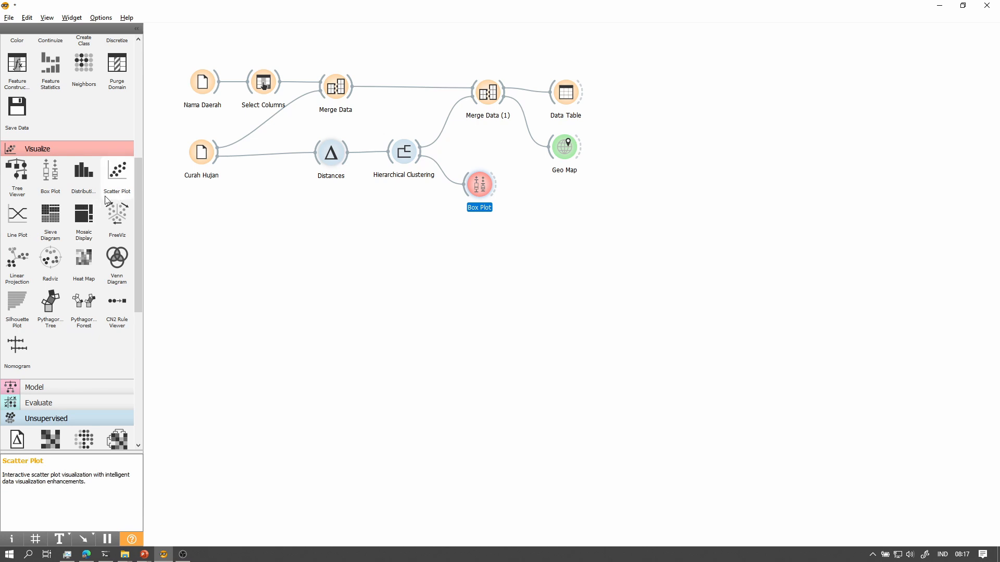
Step: Add a Silhouette Plot below Box Plot, linked to Hierarchical Clustering, and inspect the silhouettes grouped by cluster
left_click(18, 305)
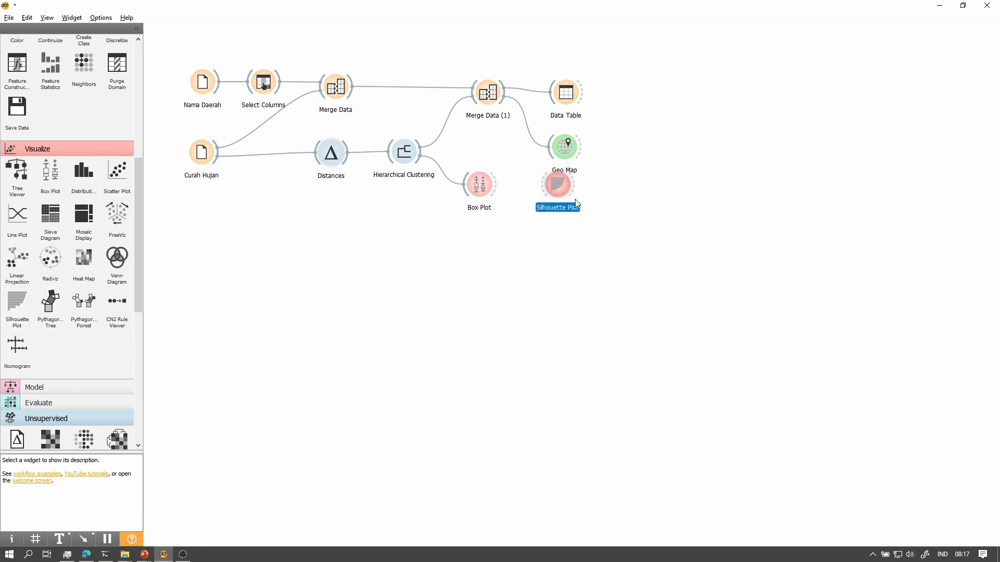
left_click_drag(554, 186, 419, 157)
left_click_drag(486, 238, 478, 240)
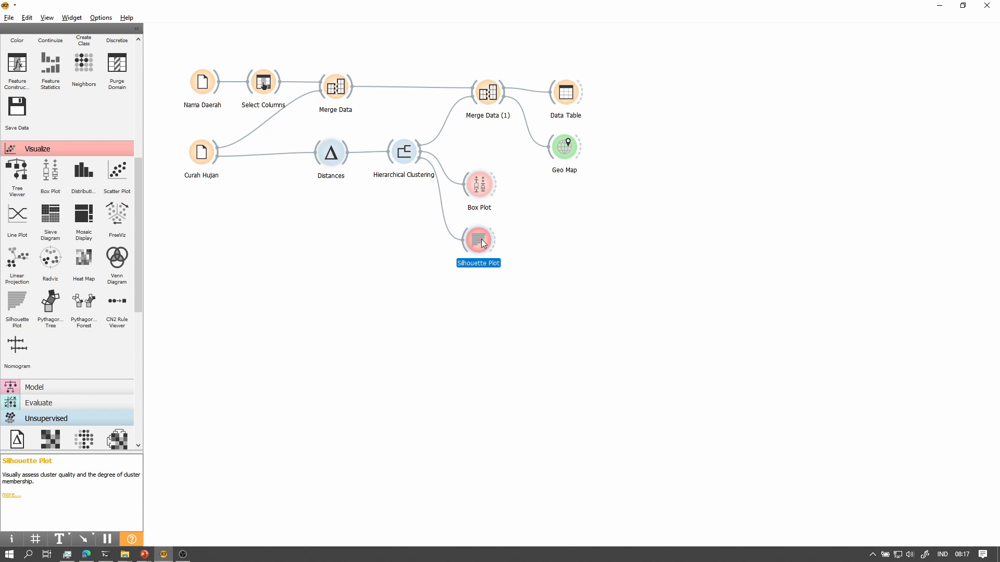
double_click(478, 240)
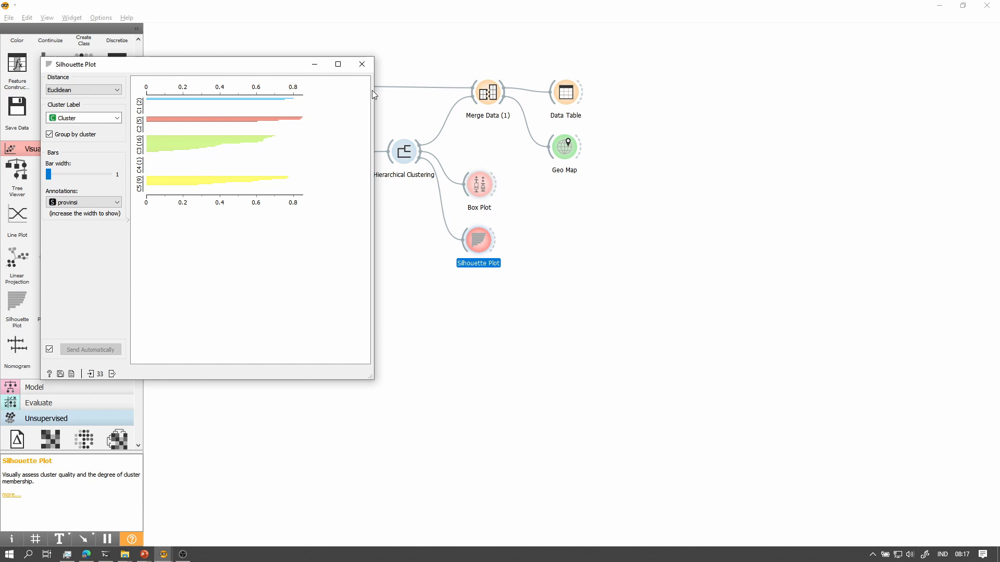
left_click(362, 64)
Step: Examine the Box Plot of volume_hujan grouped by Cluster and compare it with the cluster regions on the Geo Map
left_click(477, 185)
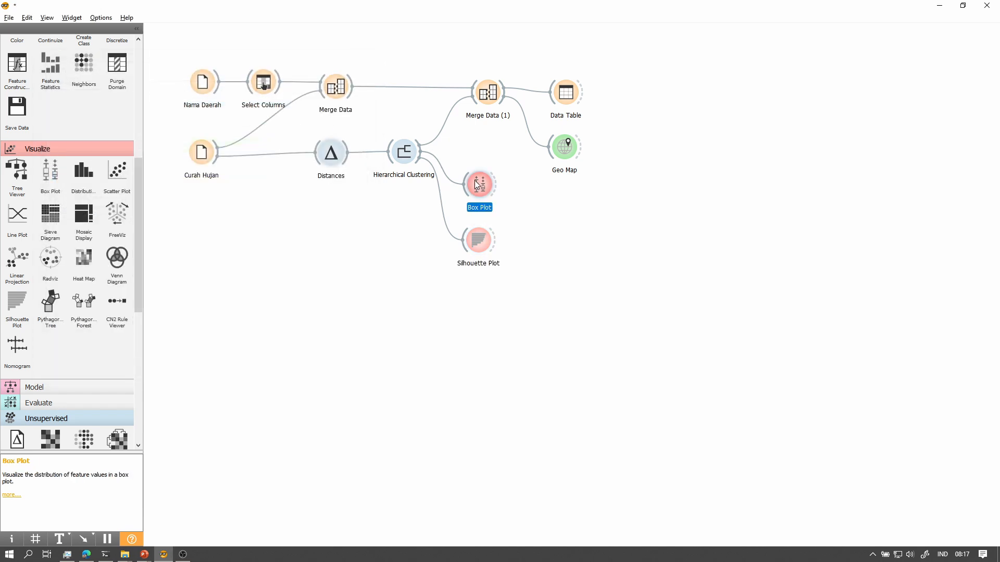
double_click(476, 183)
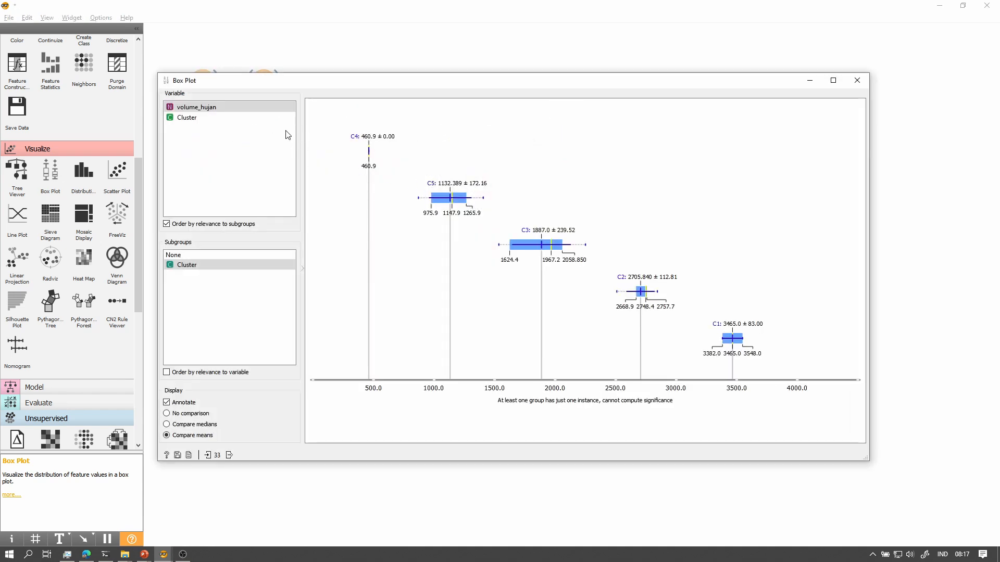
left_click(254, 120)
left_click(250, 109)
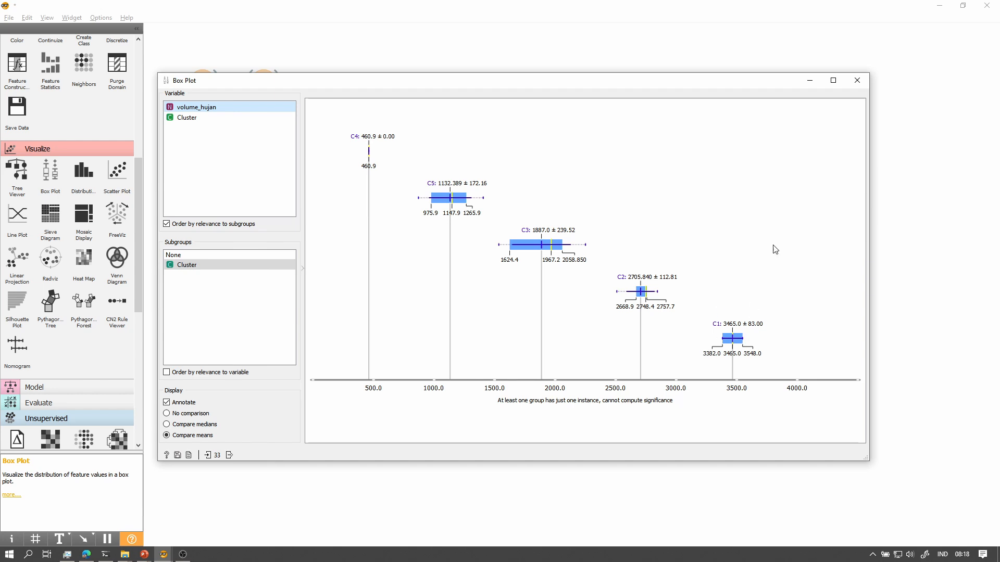
left_click(857, 80)
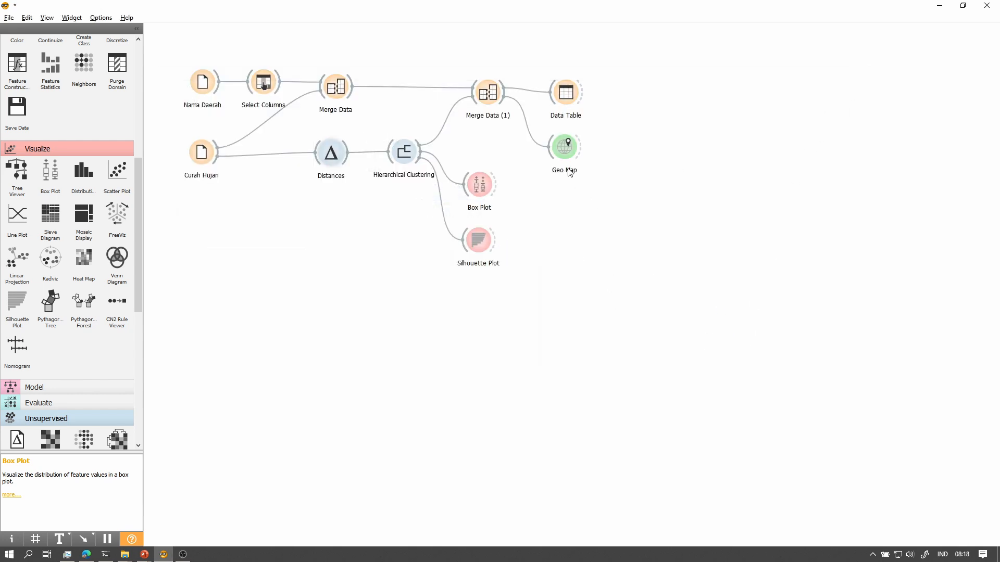
double_click(565, 147)
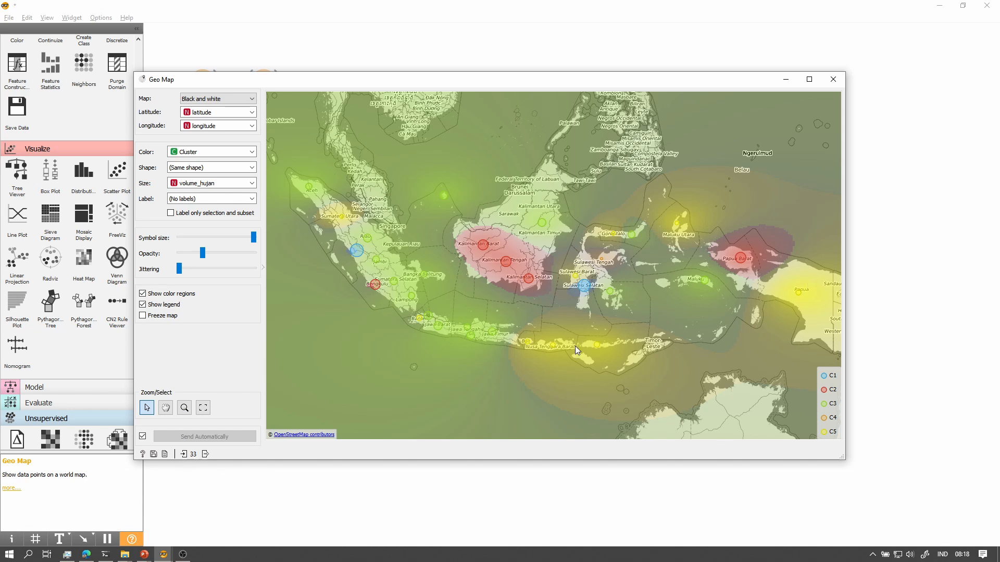
left_click(831, 82)
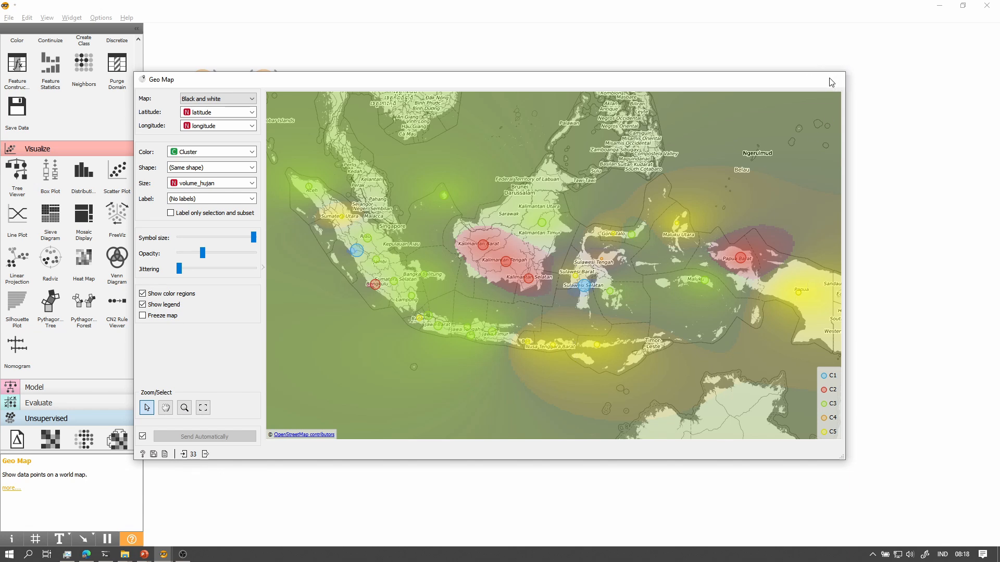